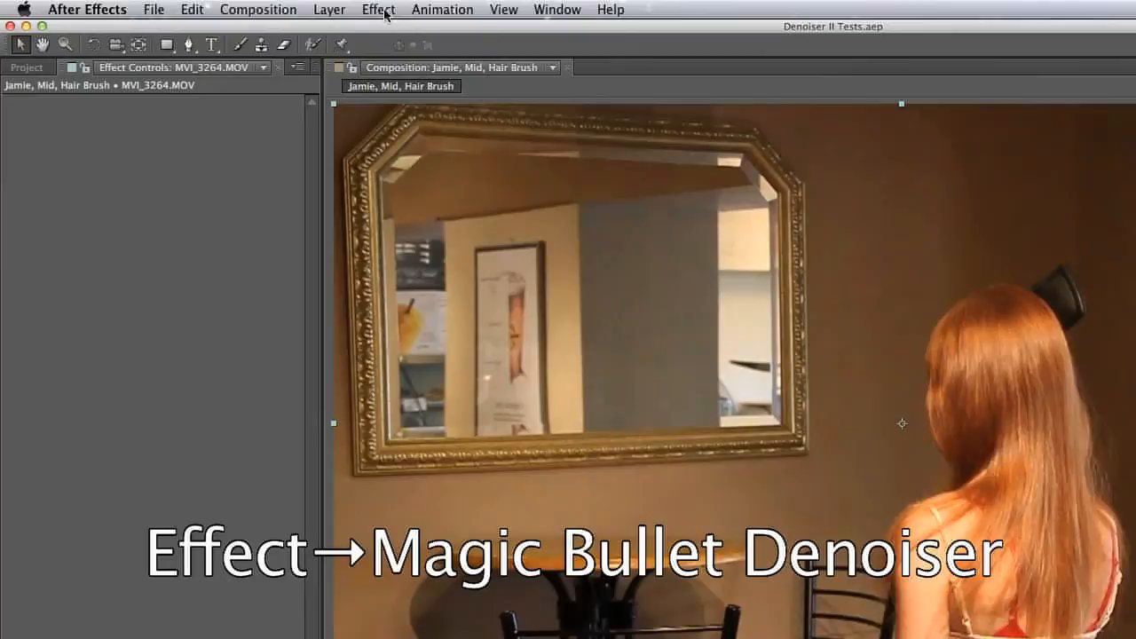
Apply the Magic Bullet Denoiser II effect to the MVI_3264.MOV layer
click(386, 13)
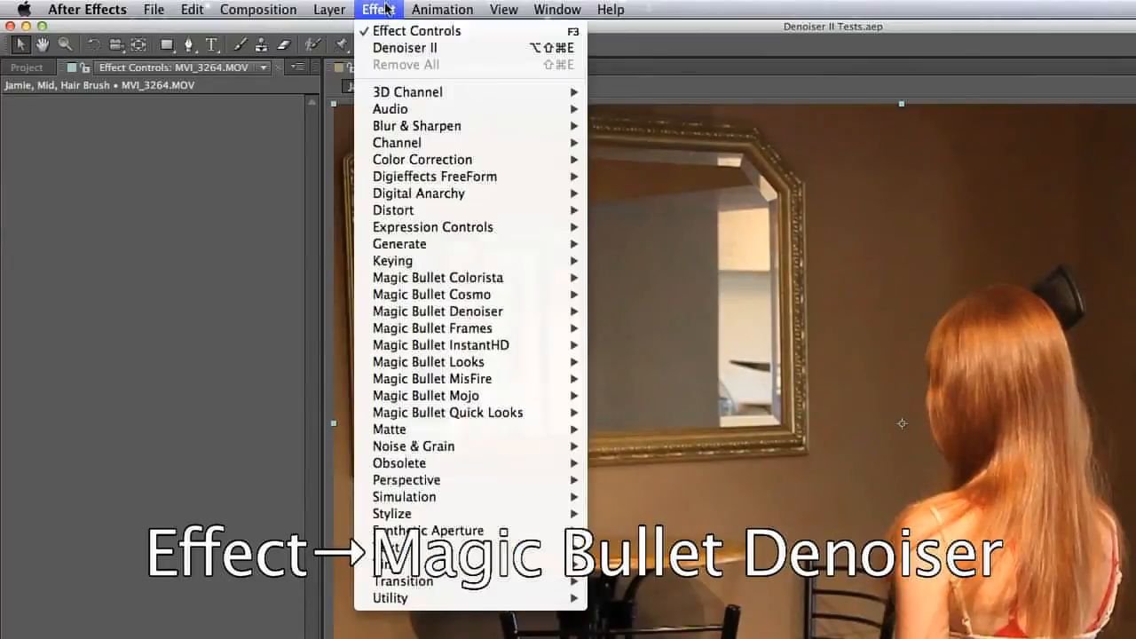
mouse_move(495, 314)
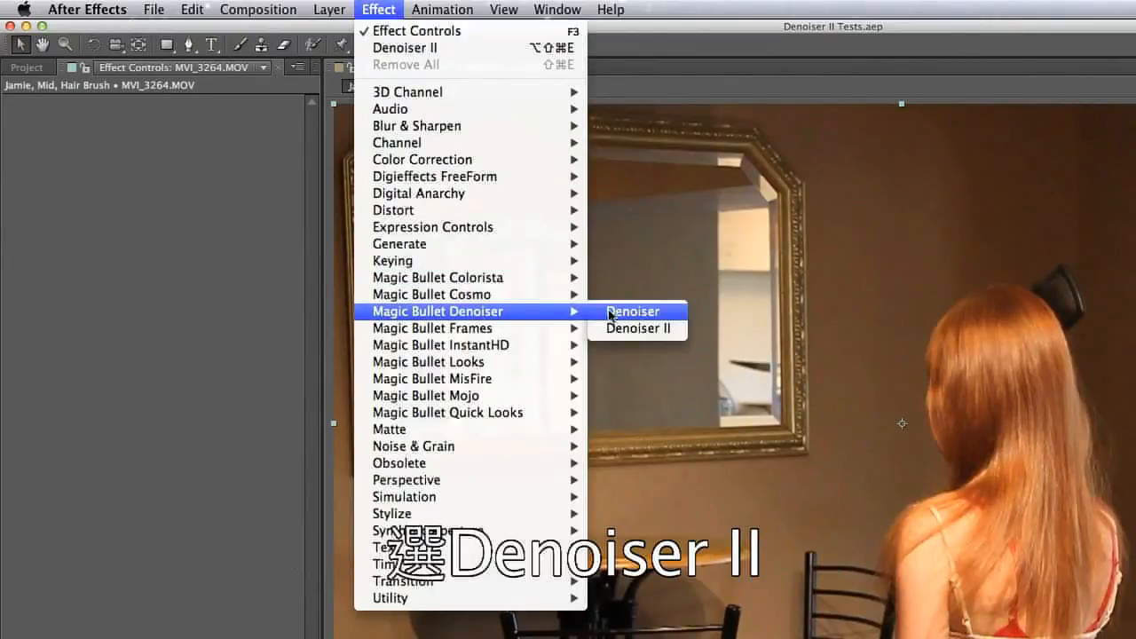
click(680, 334)
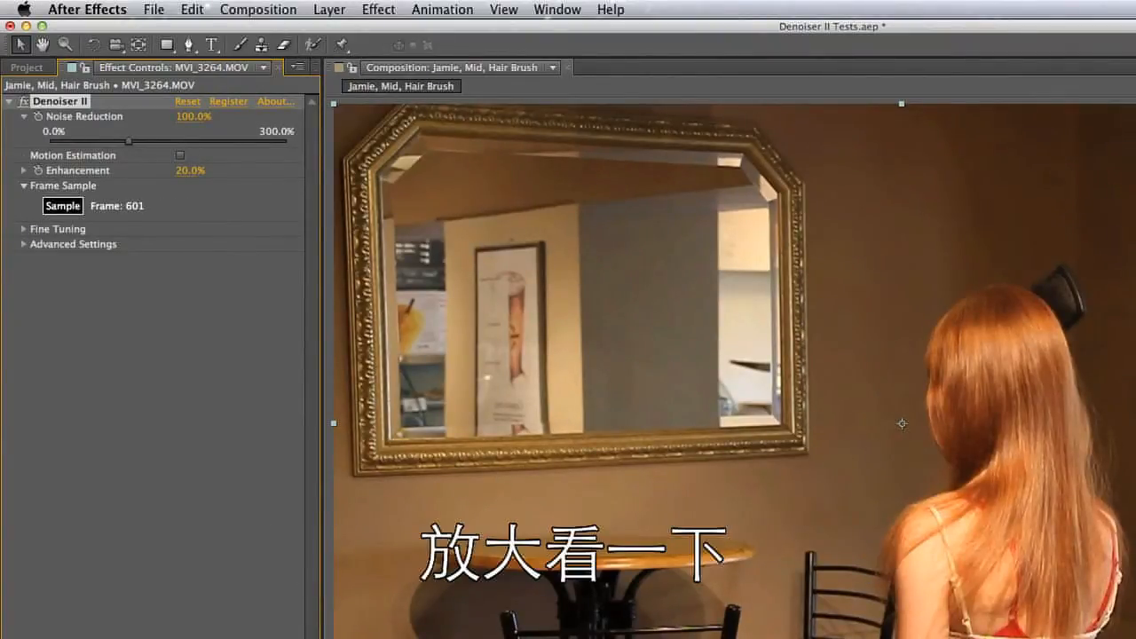
Inspect the dark wall above the woman's head at 200%, toggling Denoiser II off and on to compare the noise
scroll(902, 424, up, 1)
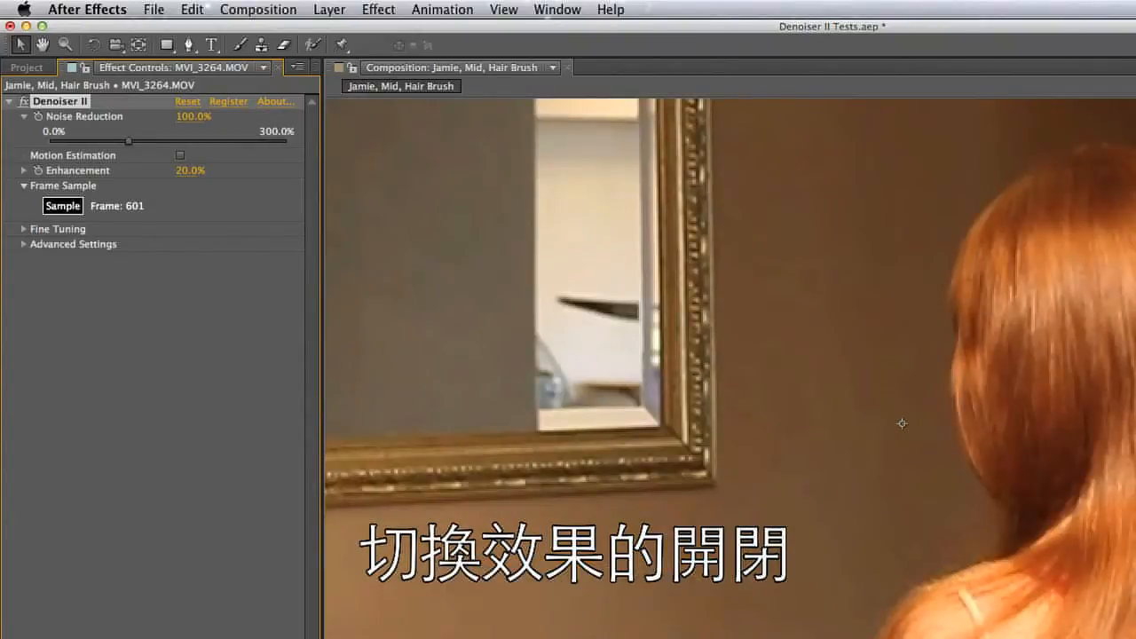
key(space)
drag(1135, 326, 769, 603)
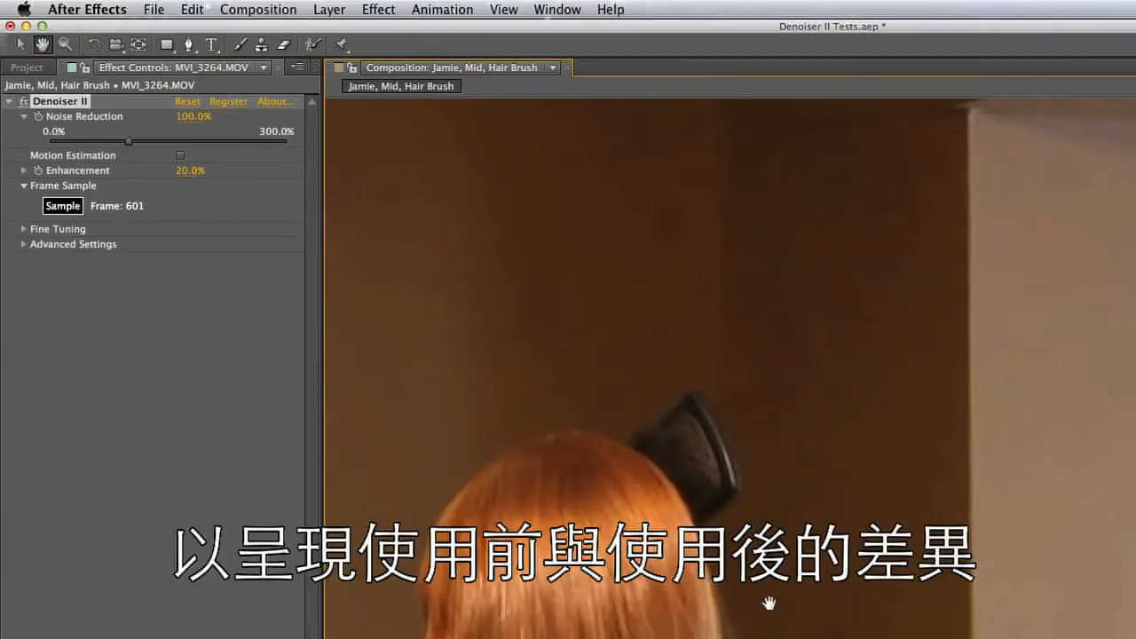
click(22, 45)
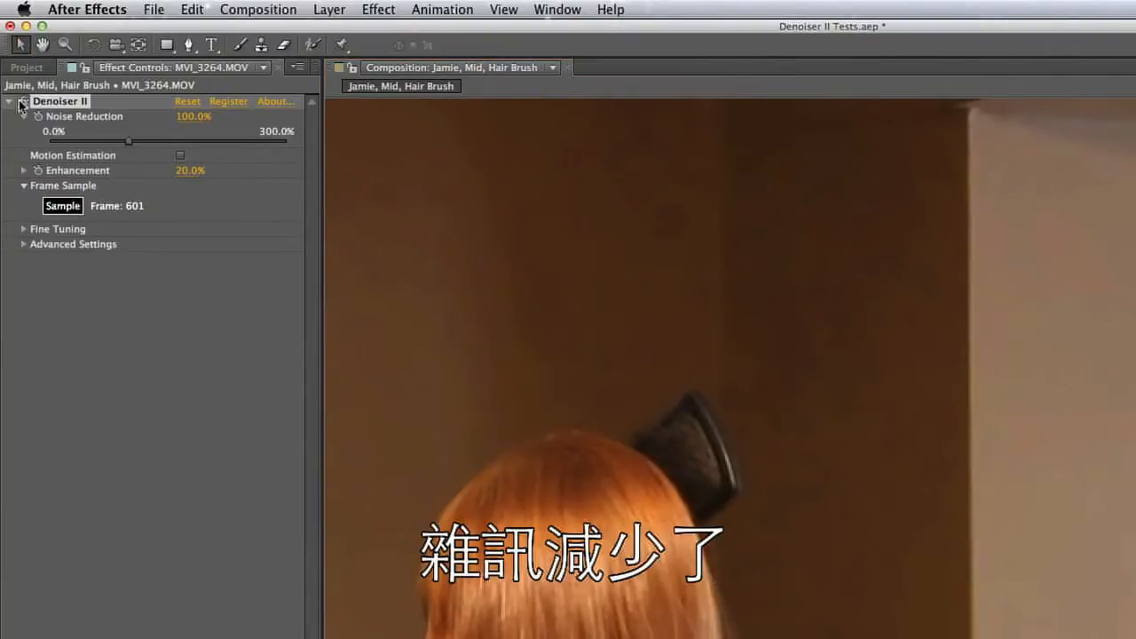
click(23, 103)
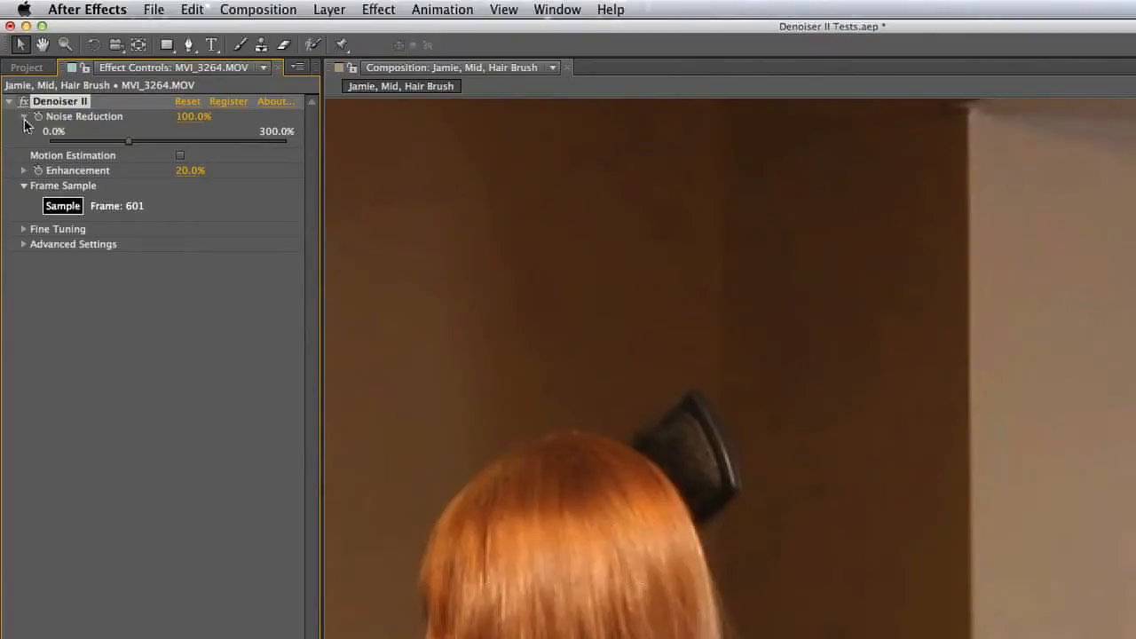
click(24, 102)
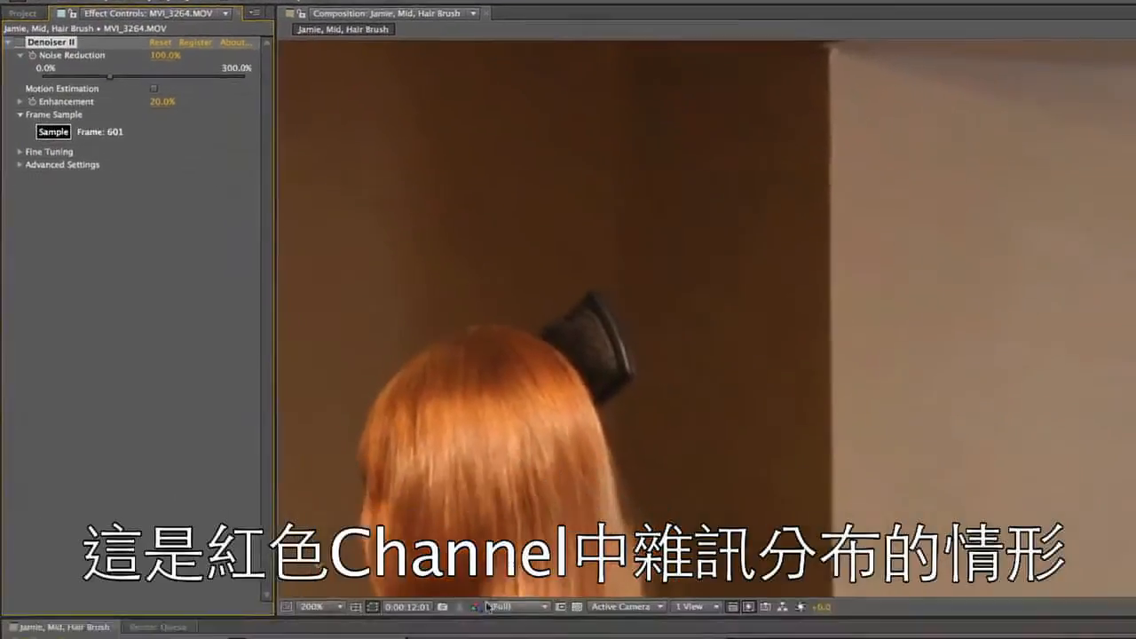
Compare the noise in the Red channel with Denoiser II off and on, and examine the Blue channel
click(444, 546)
click(475, 575)
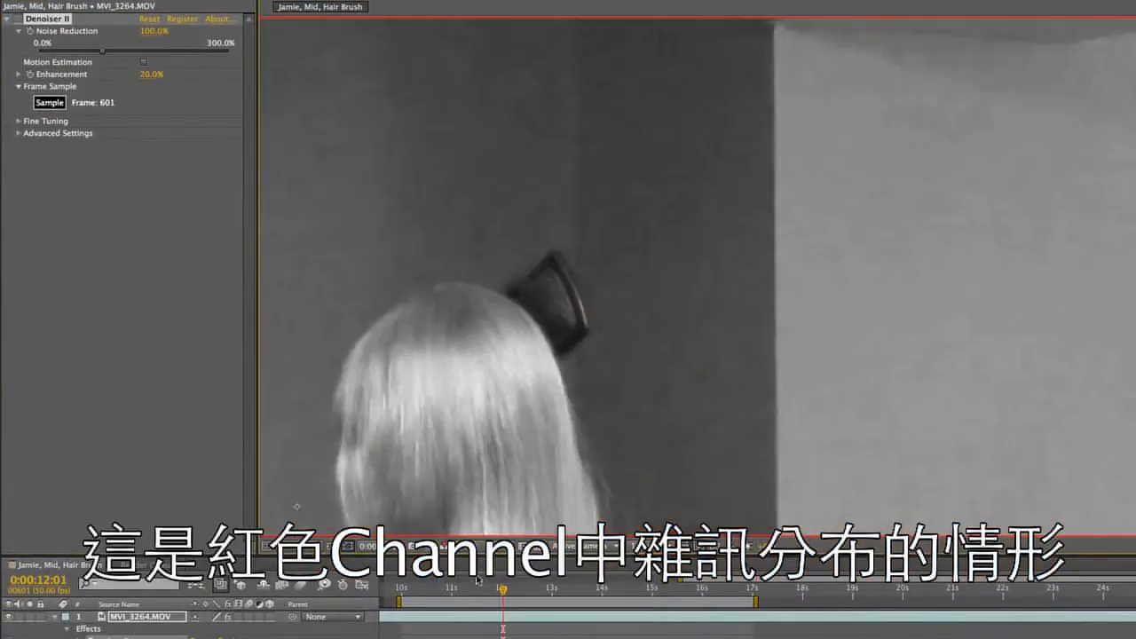
click(20, 21)
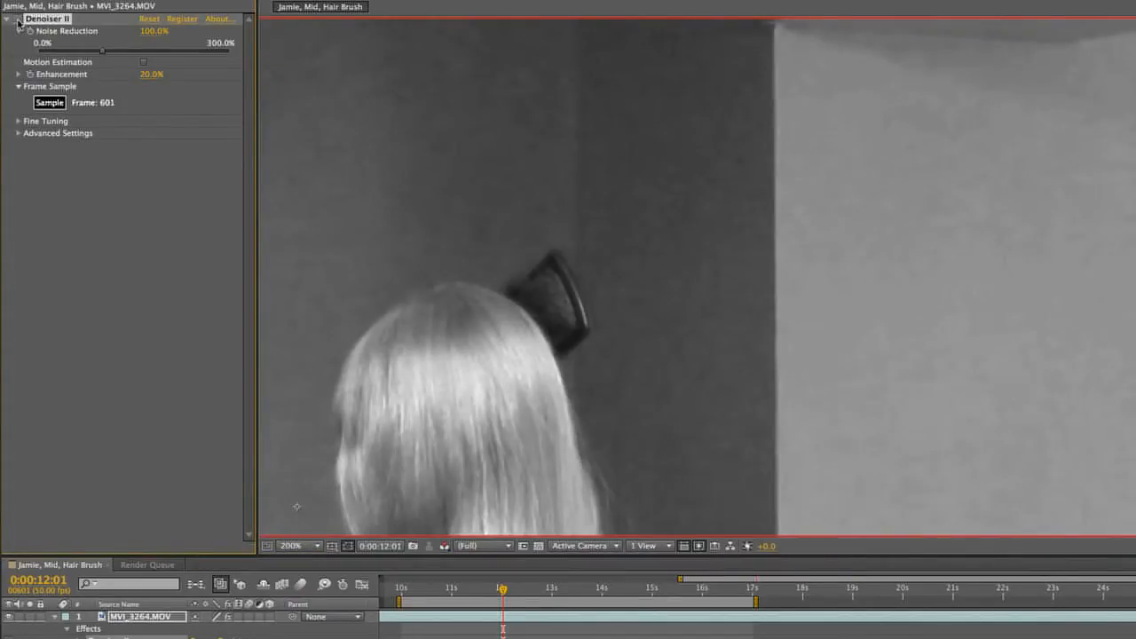
click(445, 551)
click(451, 600)
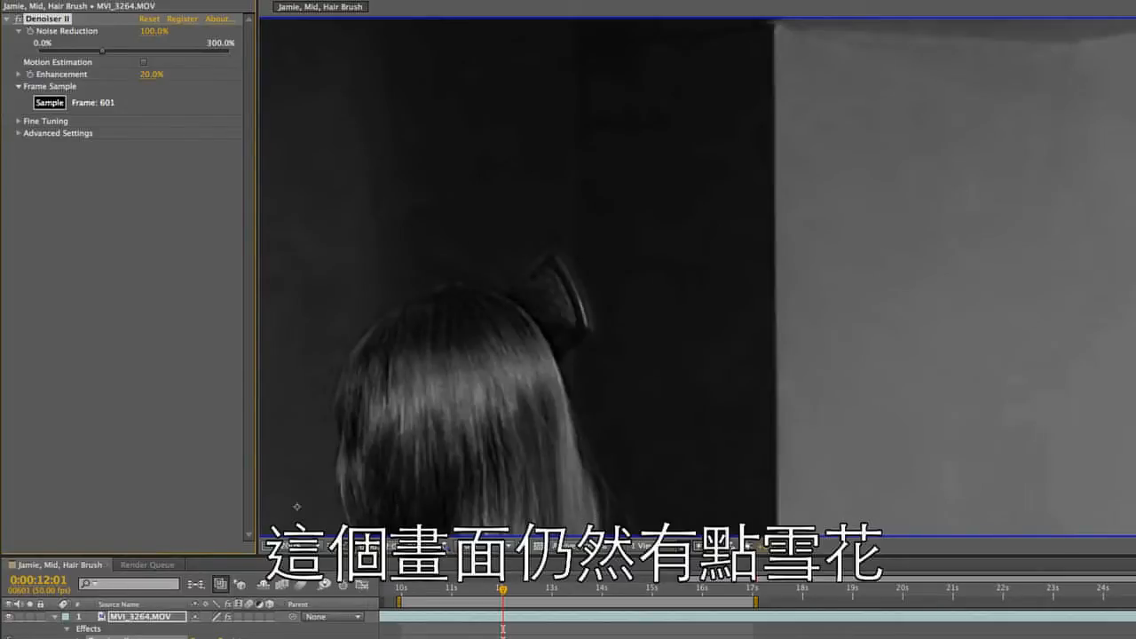
Return the composition view to RGB and raise Denoiser II's Noise Reduction to about 188.8%
click(466, 545)
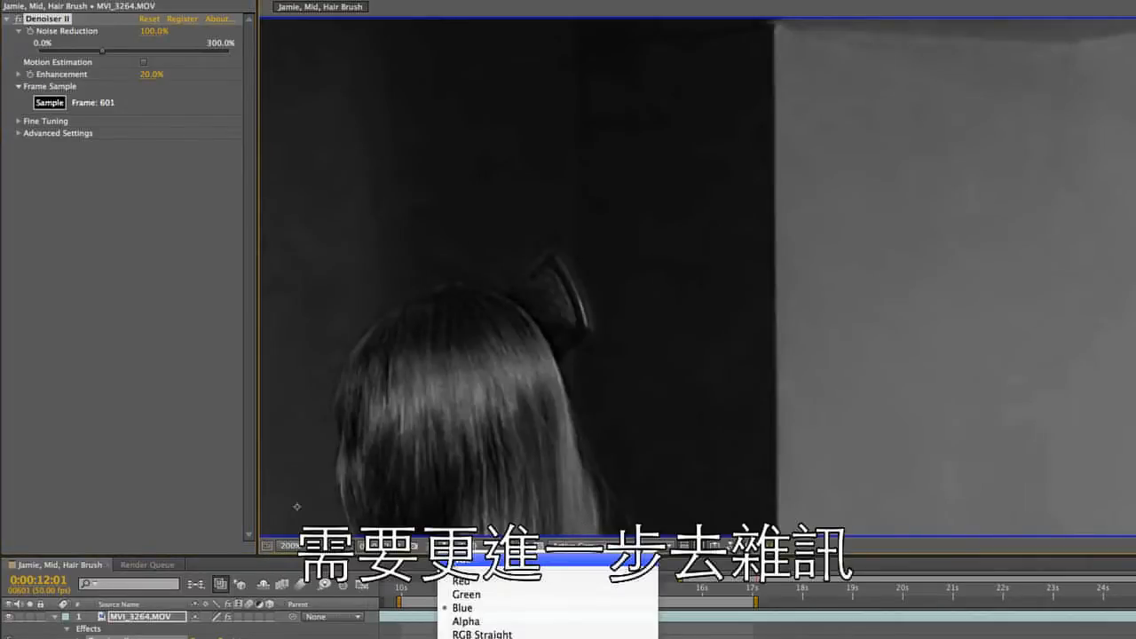
click(473, 564)
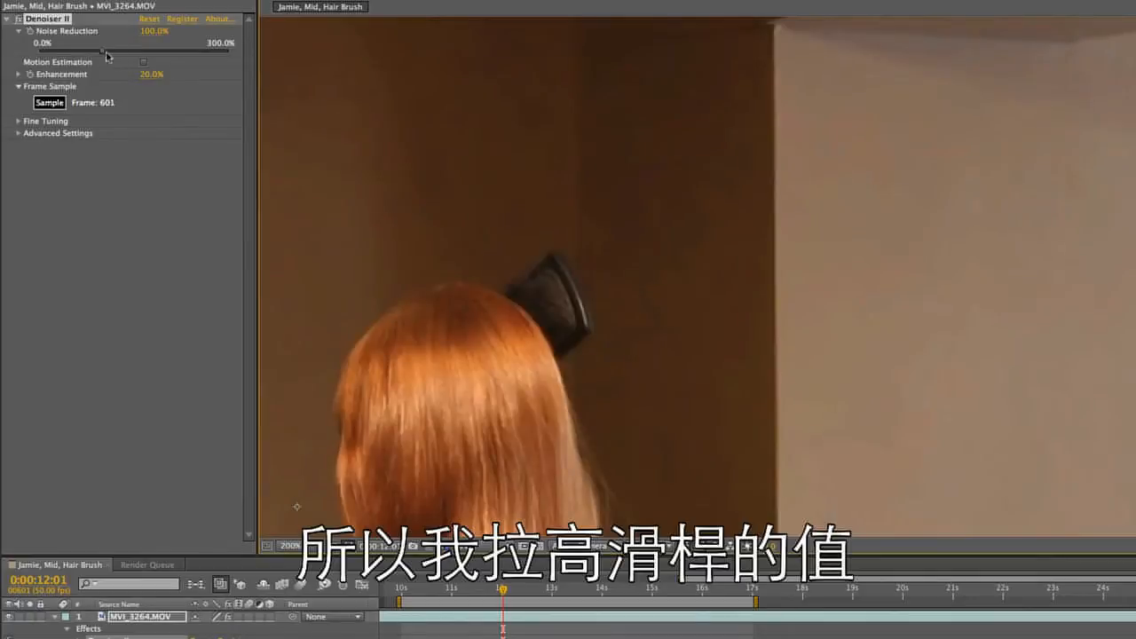
drag(118, 55, 156, 59)
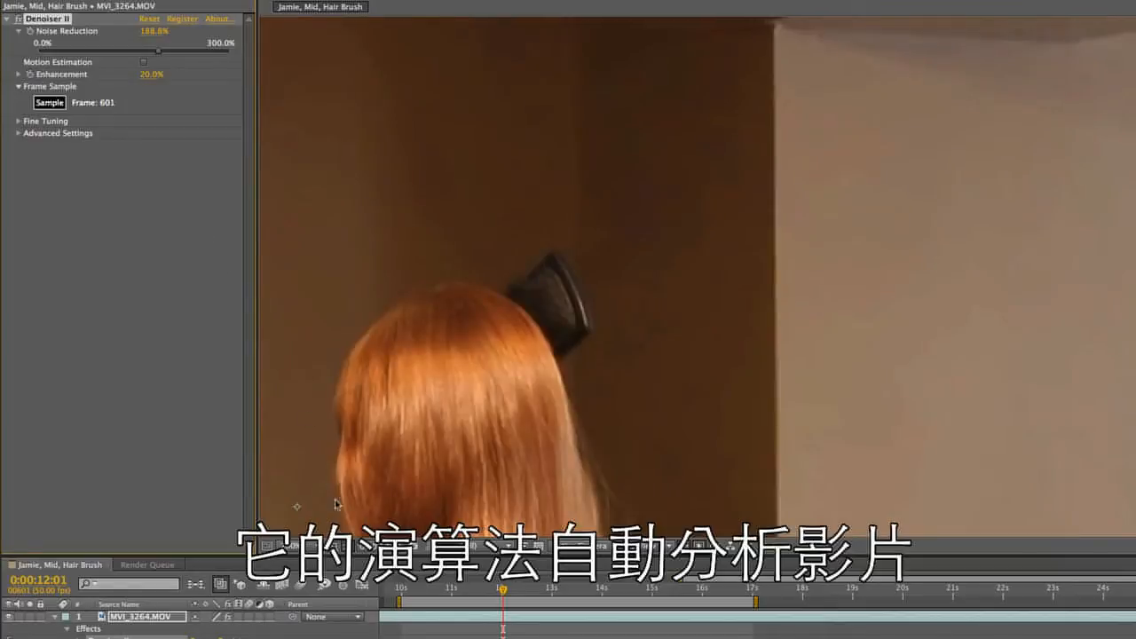
Set Denoiser II's Enhancement to 30%
click(301, 546)
click(325, 564)
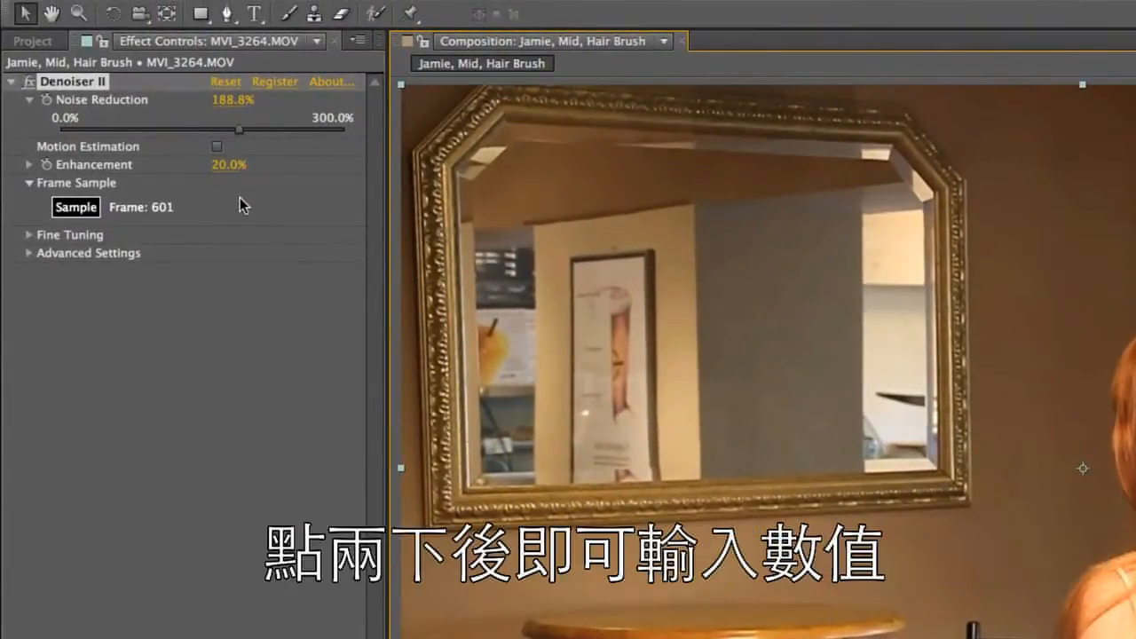
double_click(226, 167)
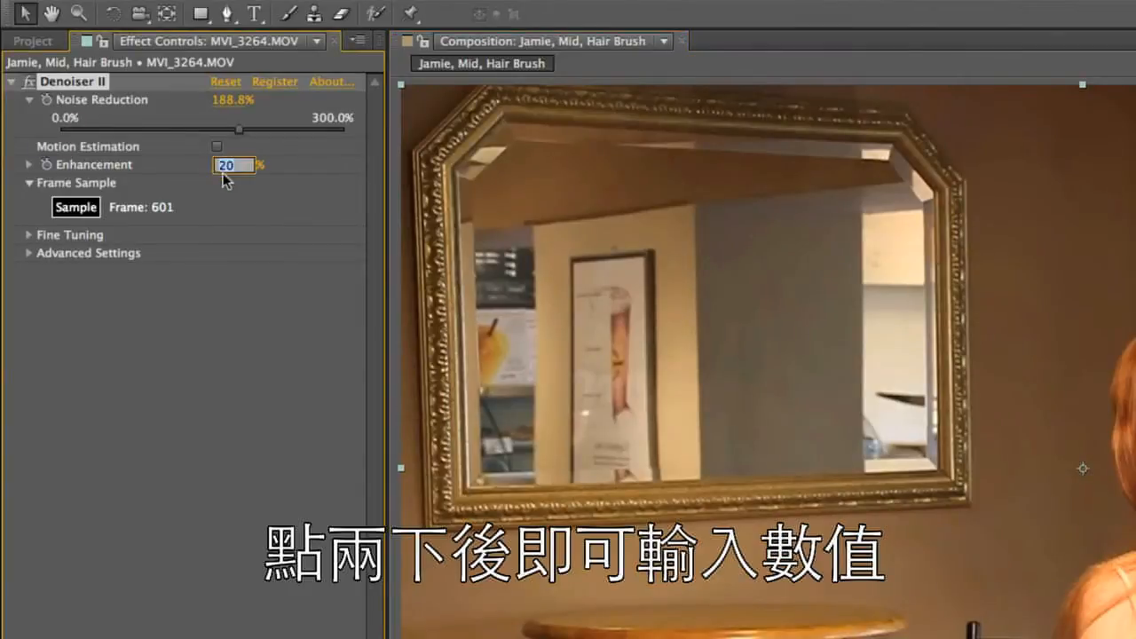
text(30)
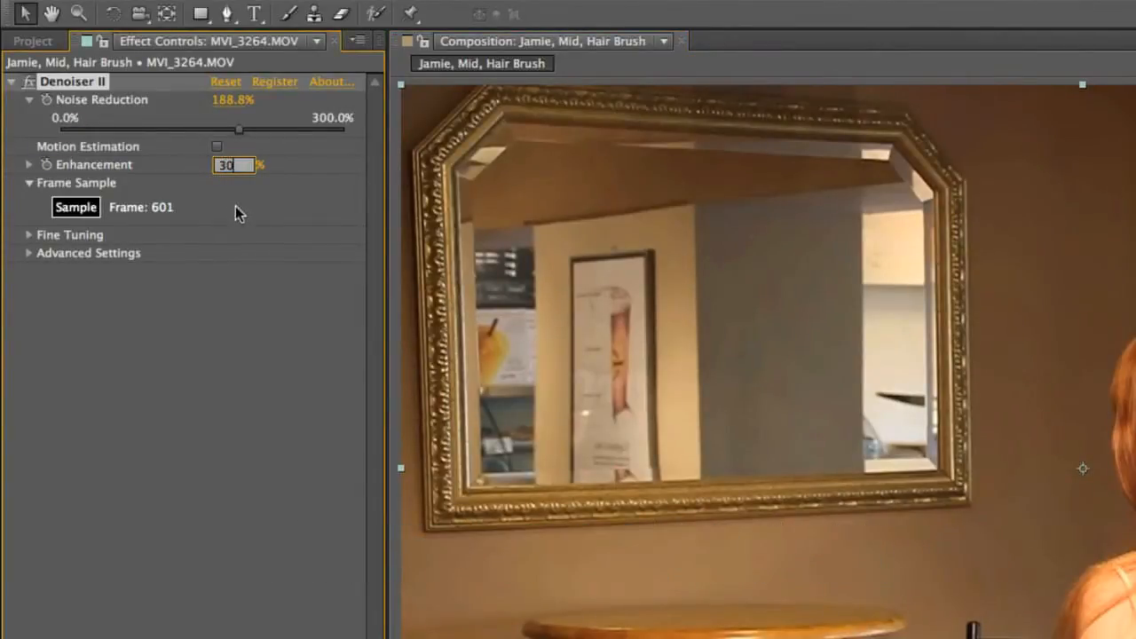
key(Return)
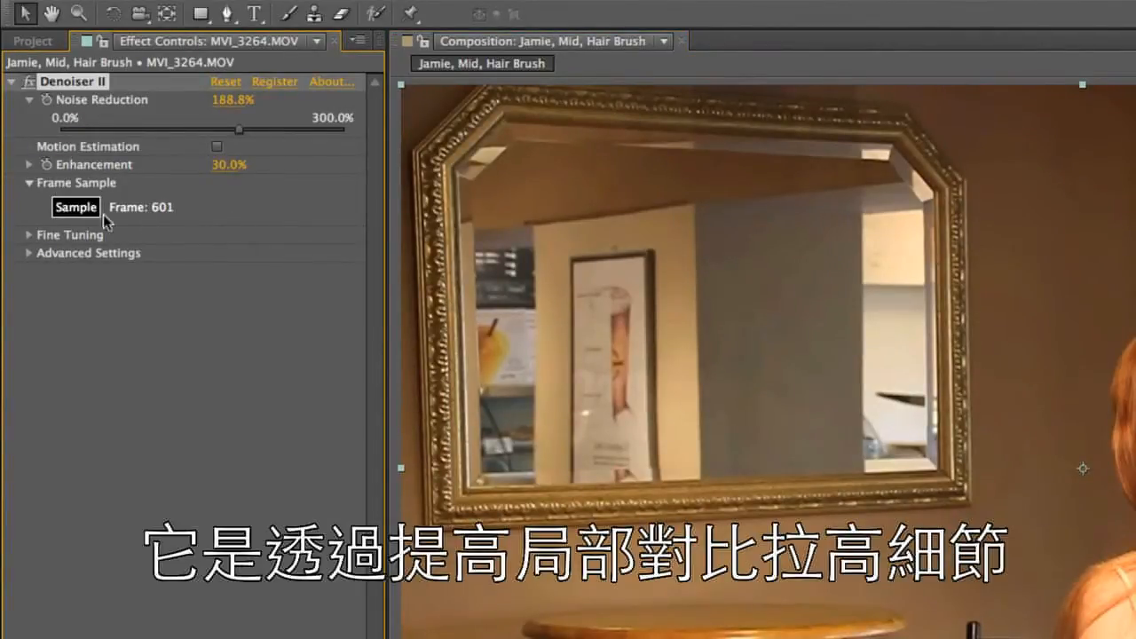
Expand the Enhancement property and adjust its slider to about 37.5%
click(30, 165)
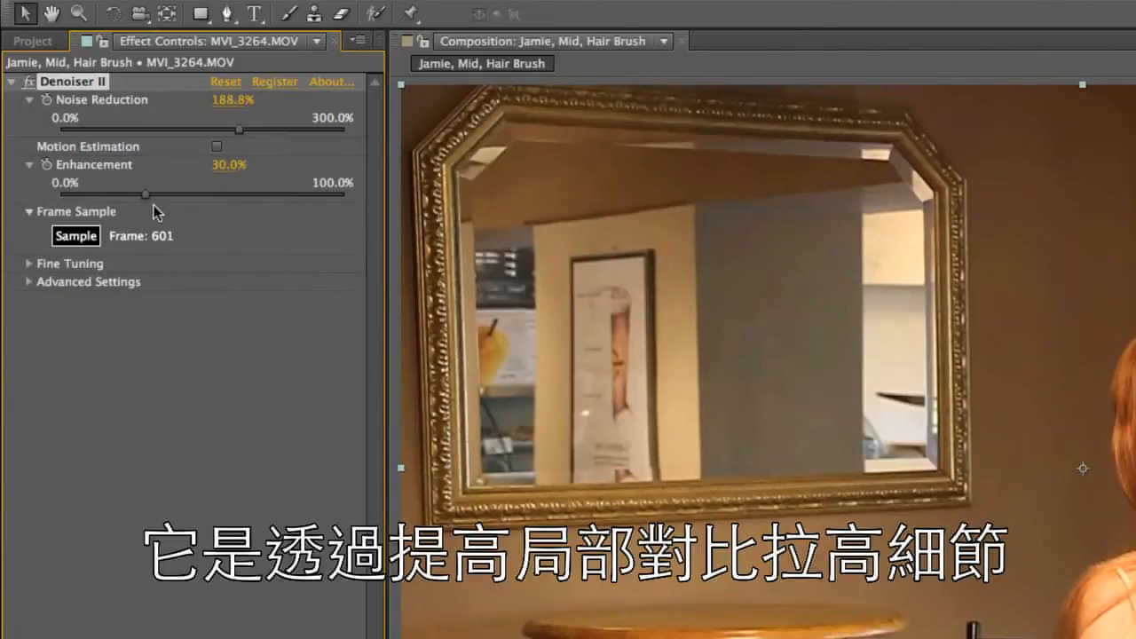
drag(146, 195, 168, 196)
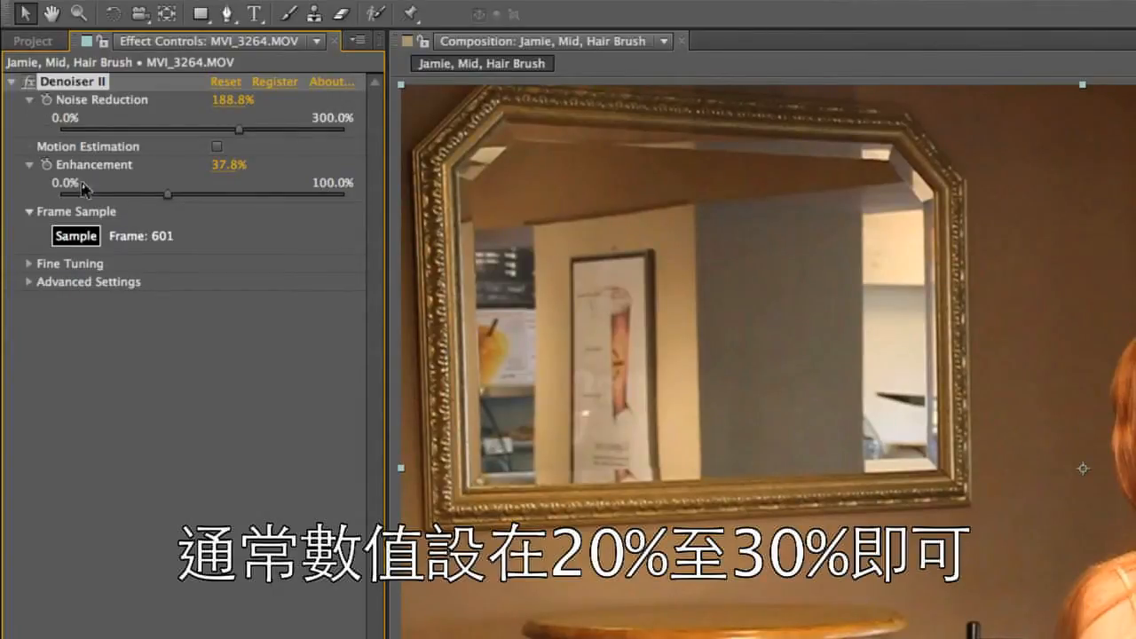
mouse_move(166, 198)
mouse_down()
mouse_move(151, 197)
mouse_move(167, 196)
mouse_up()
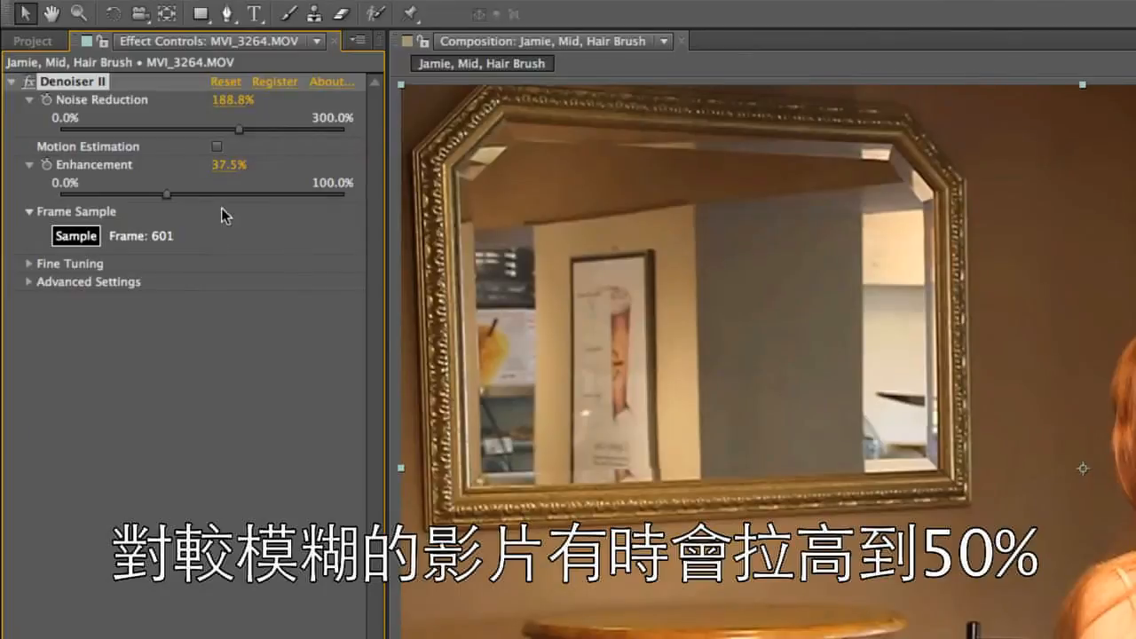
Set Denoiser II's Enhancement to 50%
click(223, 167)
text(50)
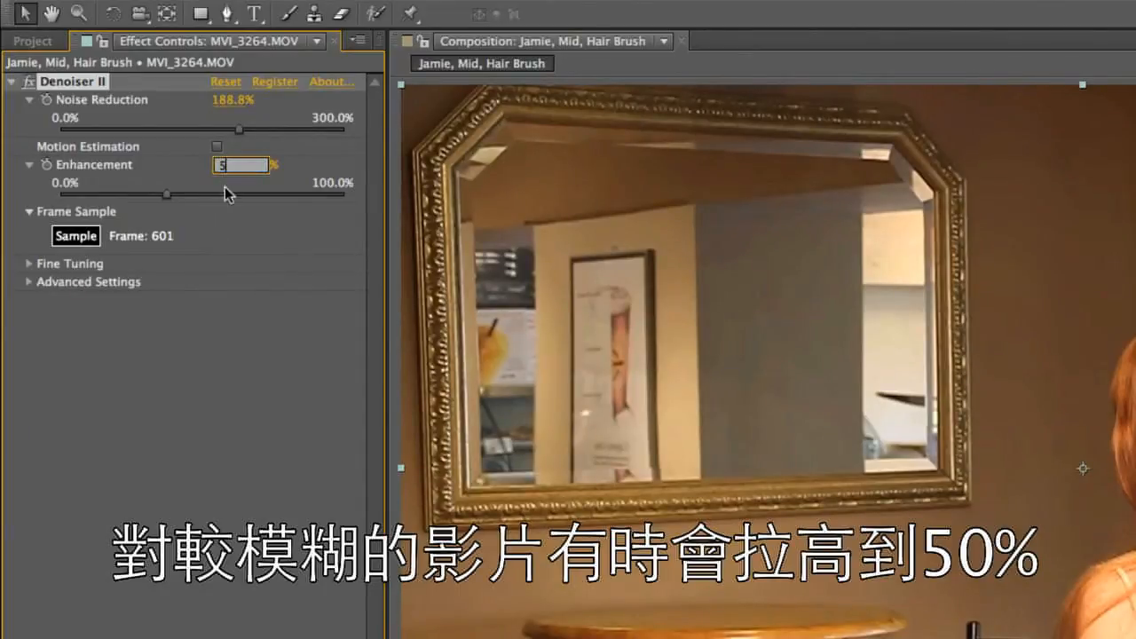
key(Return)
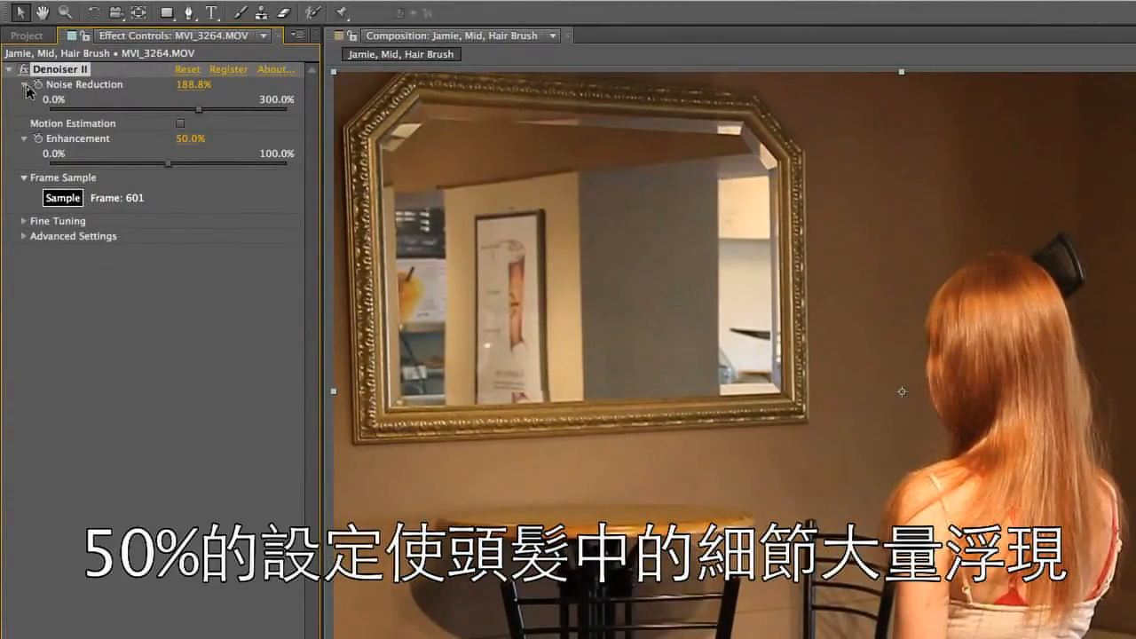
Toggle Denoiser II off and on repeatedly to compare the hair and mirror detail before and after
click(23, 70)
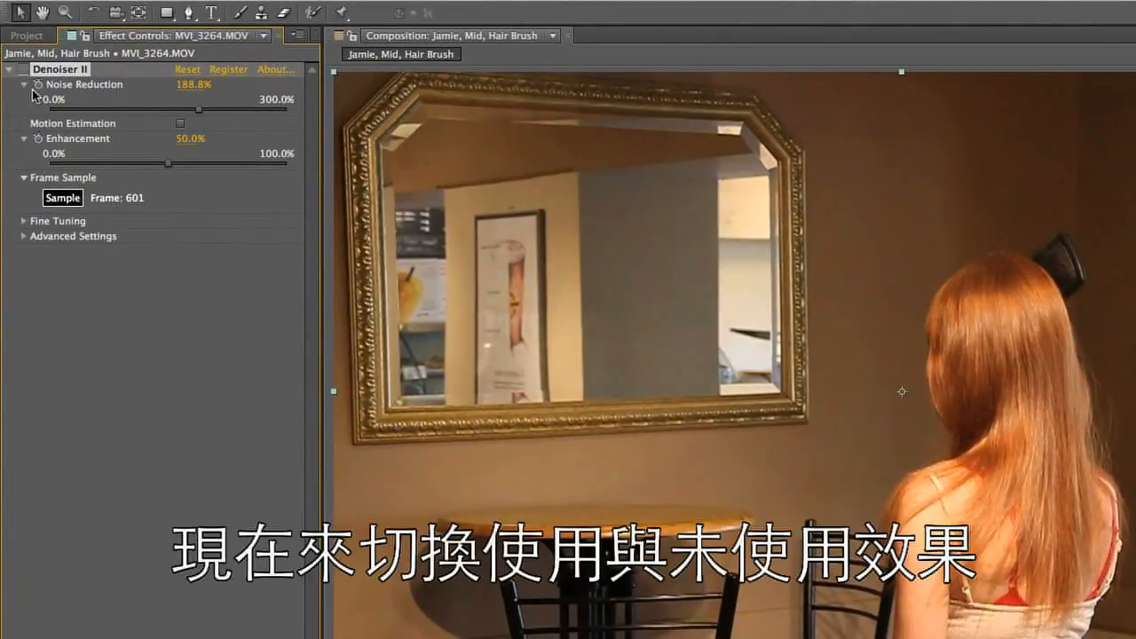
click(24, 70)
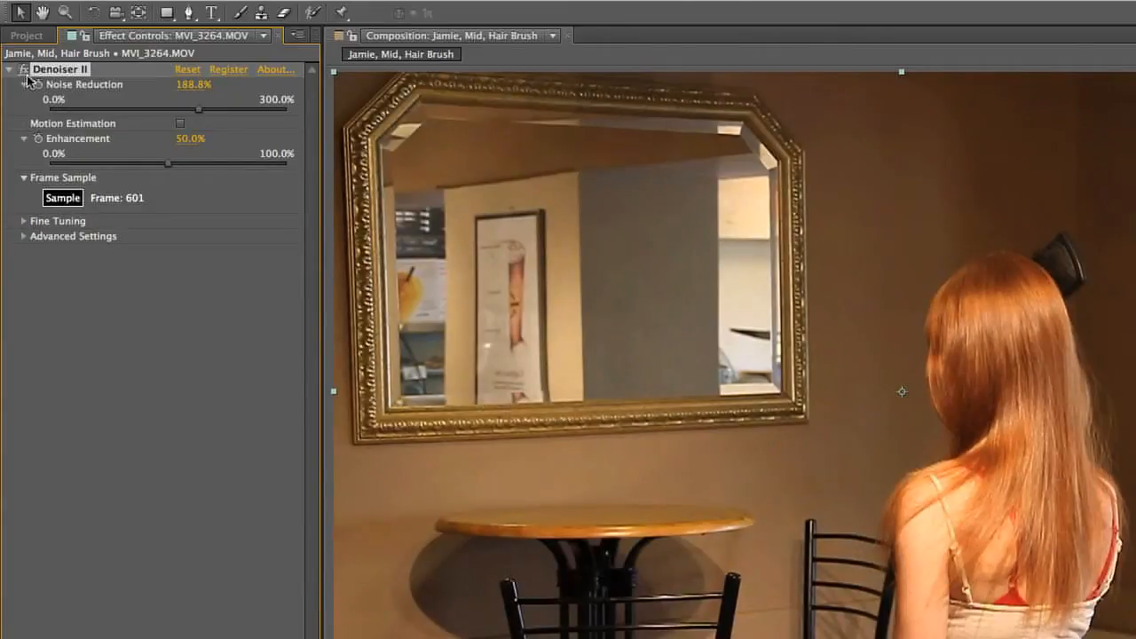
click(24, 71)
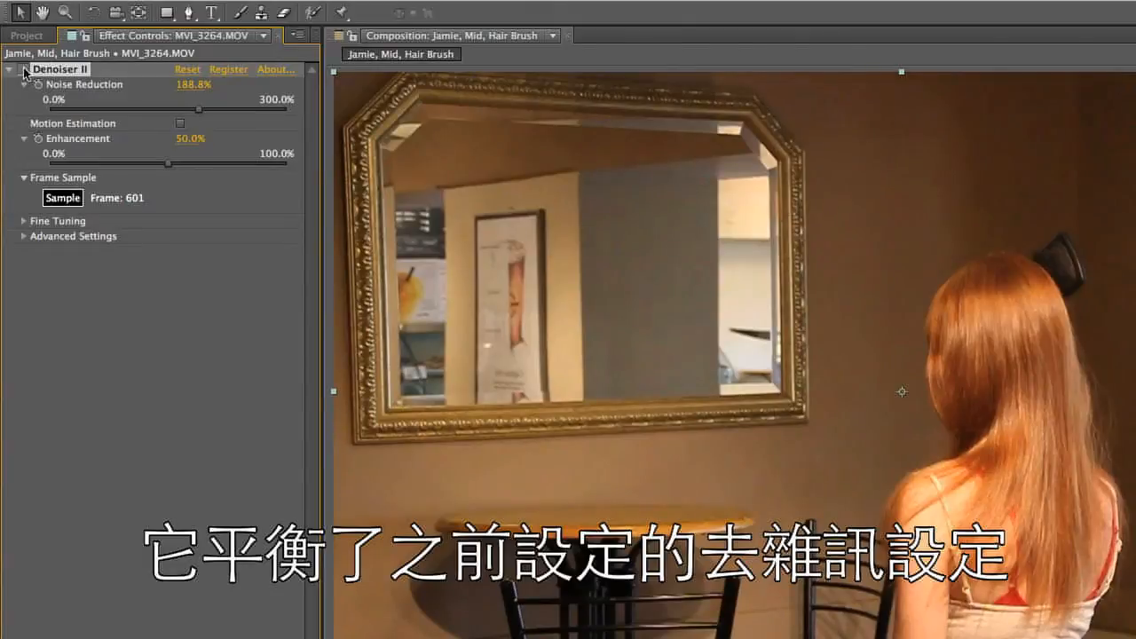
click(24, 70)
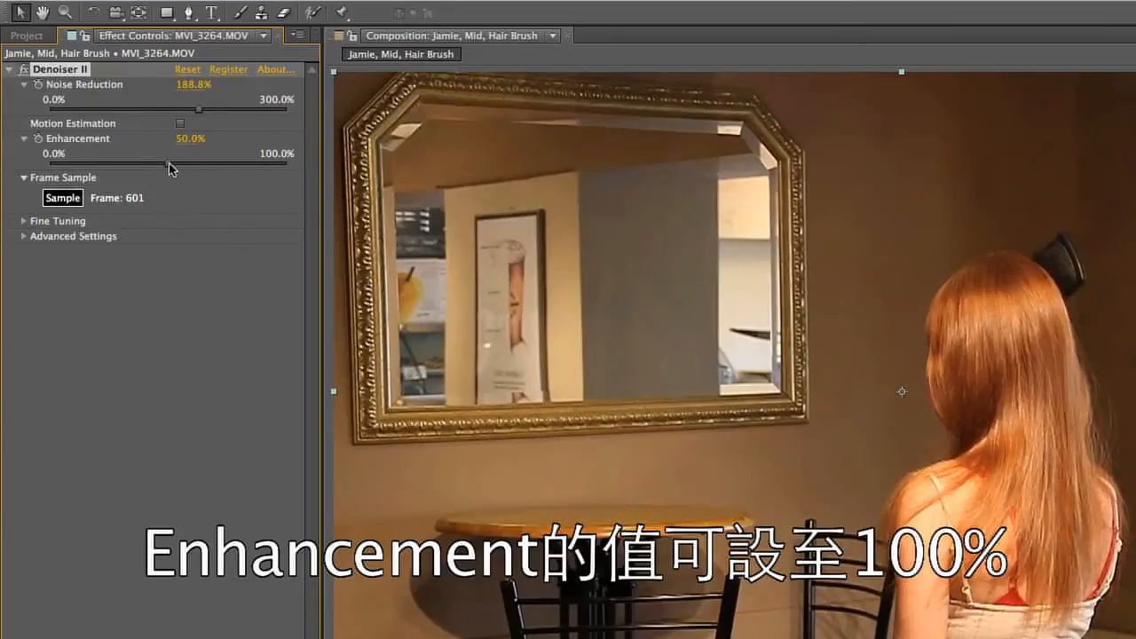
Raise Enhancement to 100% and toggle Denoiser II to compare the detail in the mirror frame
drag(169, 164, 294, 177)
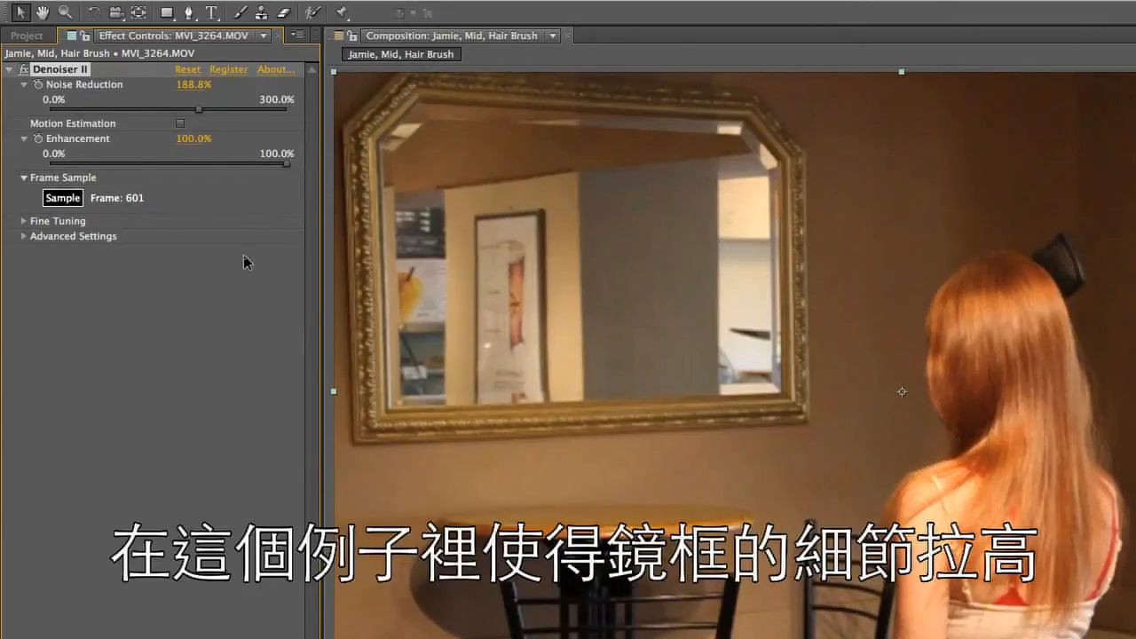
click(22, 70)
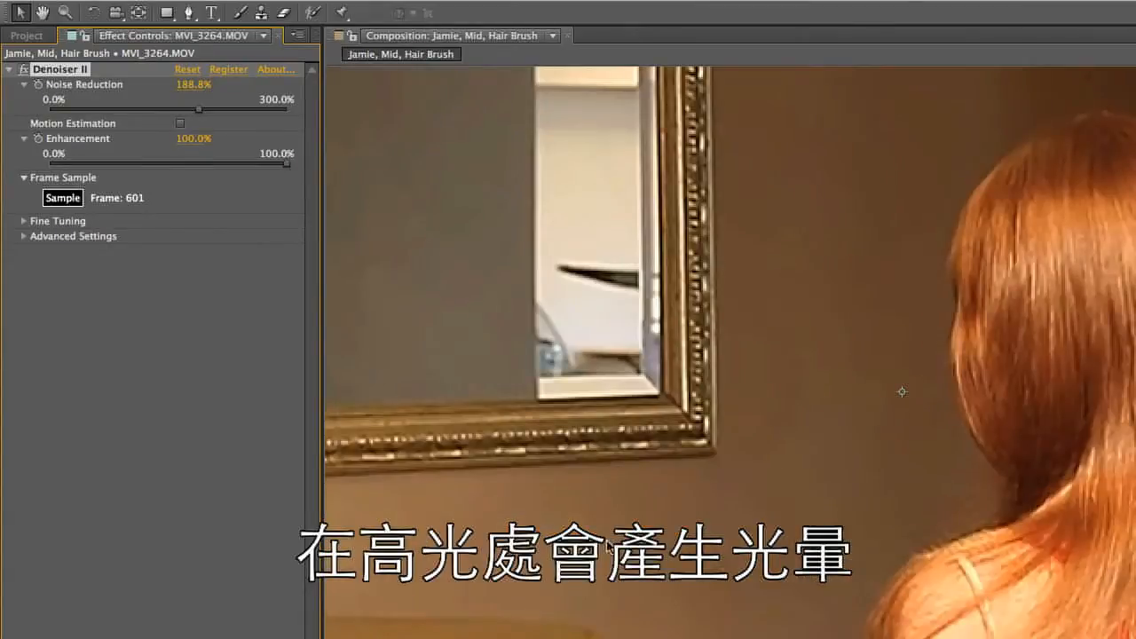
Examine the highlights on the table and chairs up close, comparing the image with Denoiser II off and on
key(h)
drag(873, 514, 746, 260)
key(v)
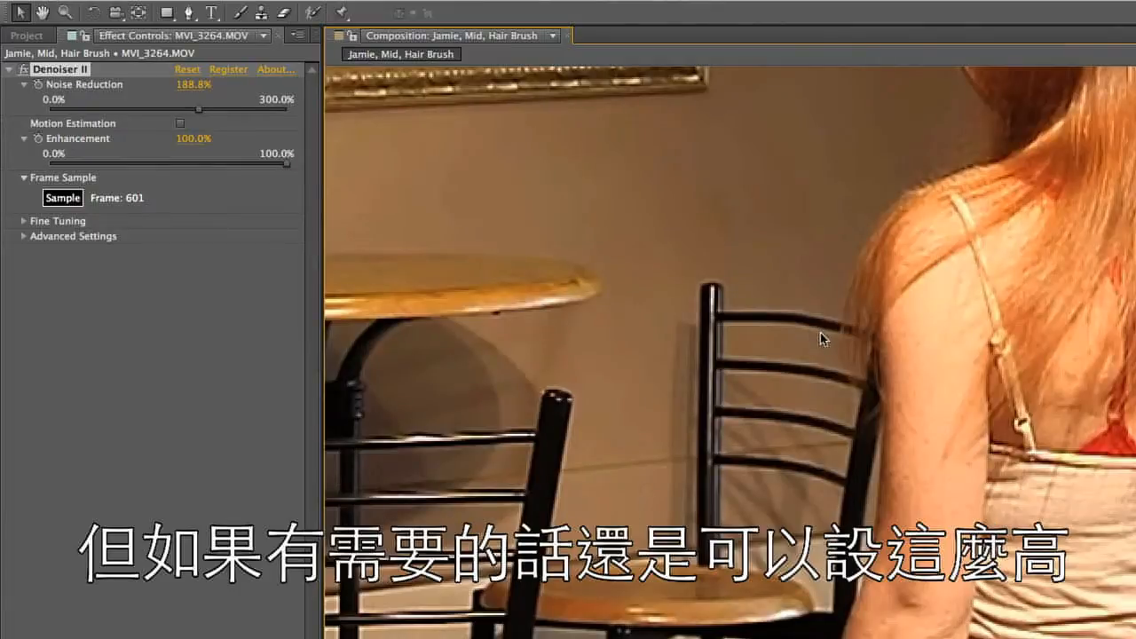
click(24, 70)
click(24, 69)
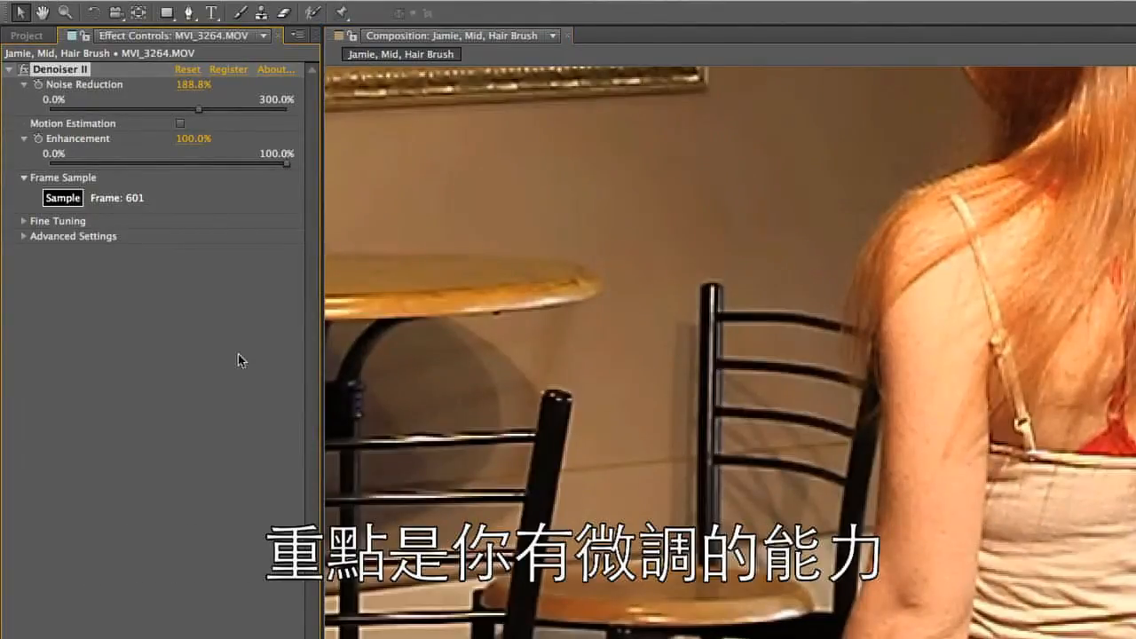
click(354, 636)
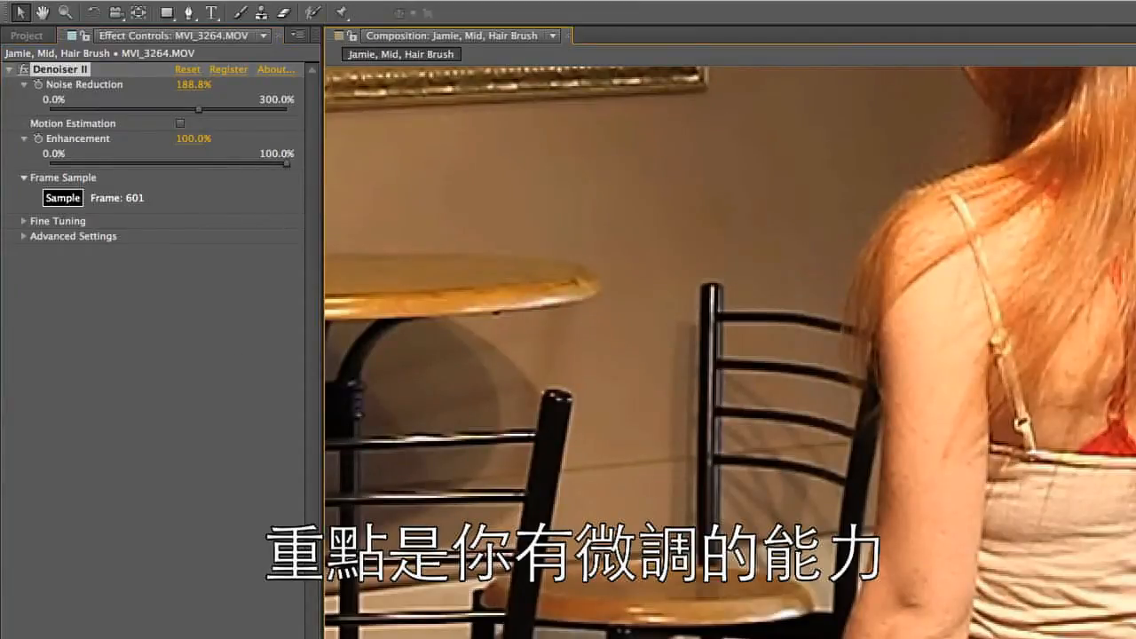
key(comma)
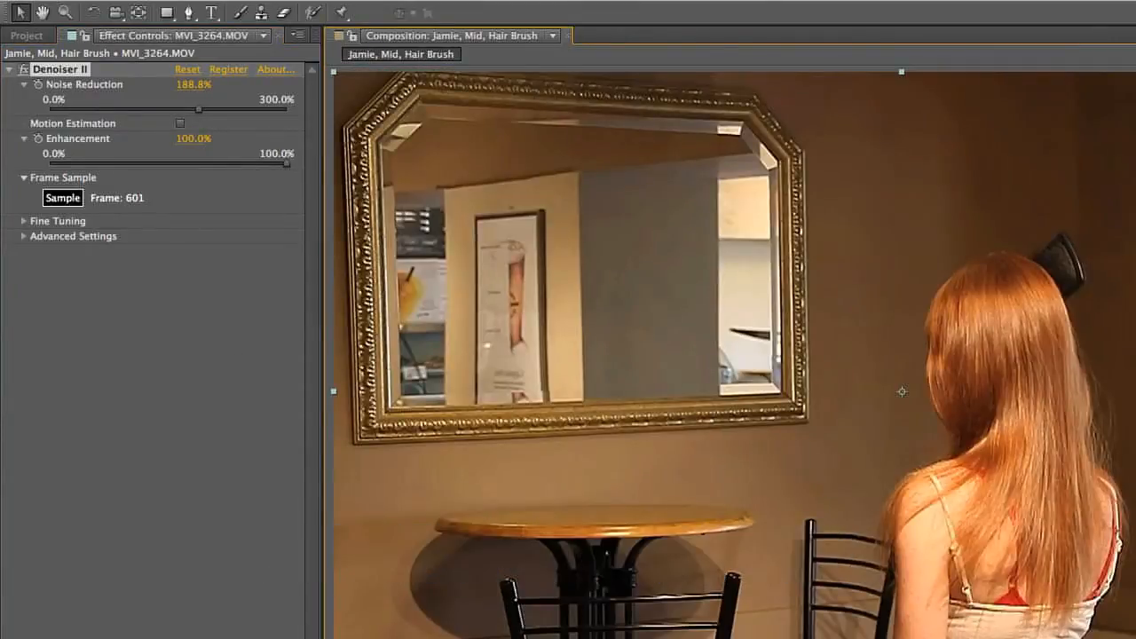
Lower Enhancement to about 50.9% and clear the selection
click(152, 164)
drag(150, 169, 170, 169)
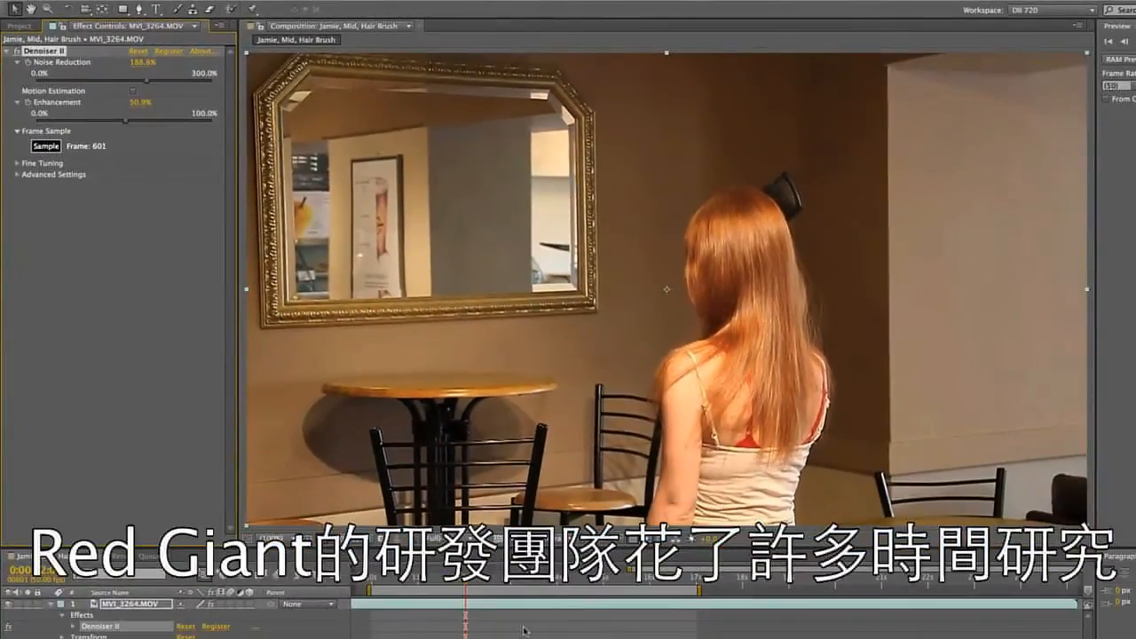
click(524, 632)
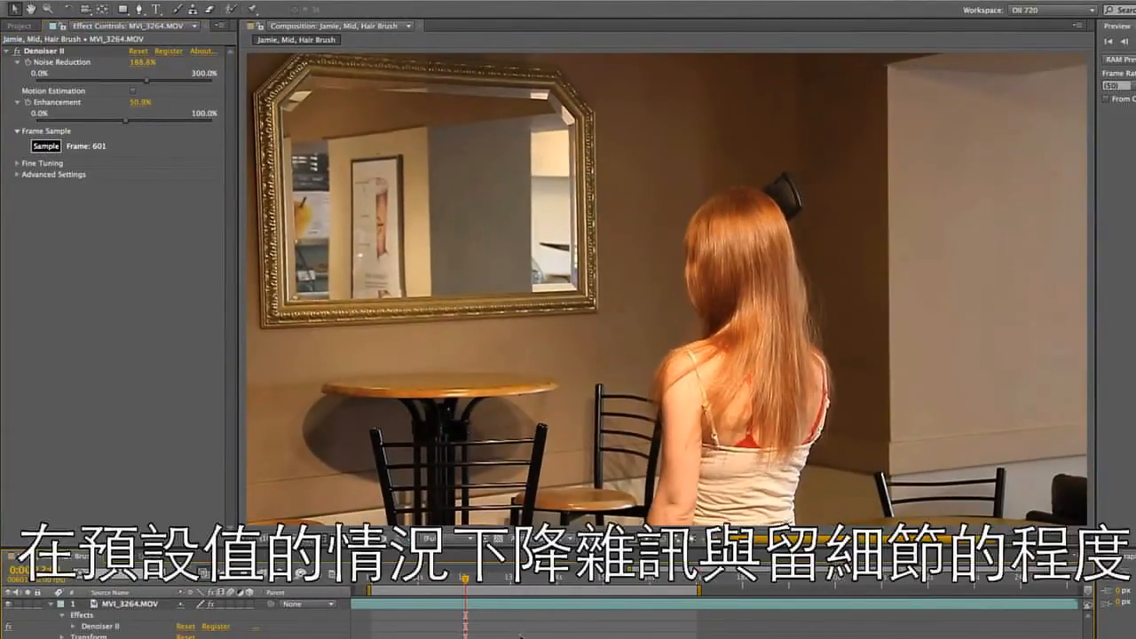
Play back the hair-brushing clip with Denoiser II on and with it off to compare the noise in motion
key(KP_0)
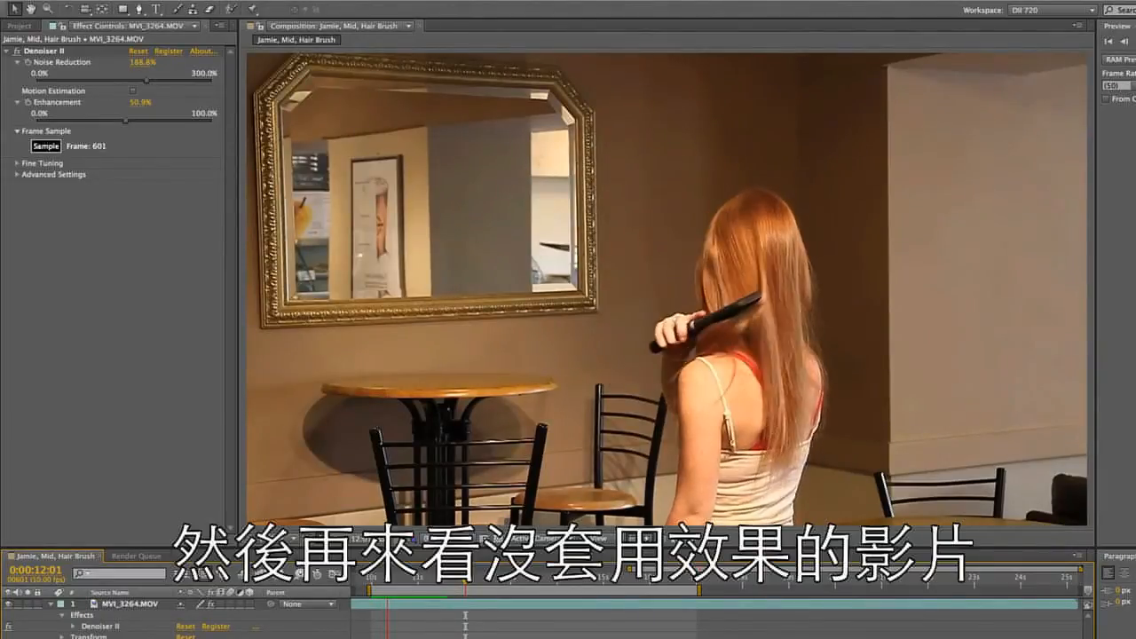
click(17, 52)
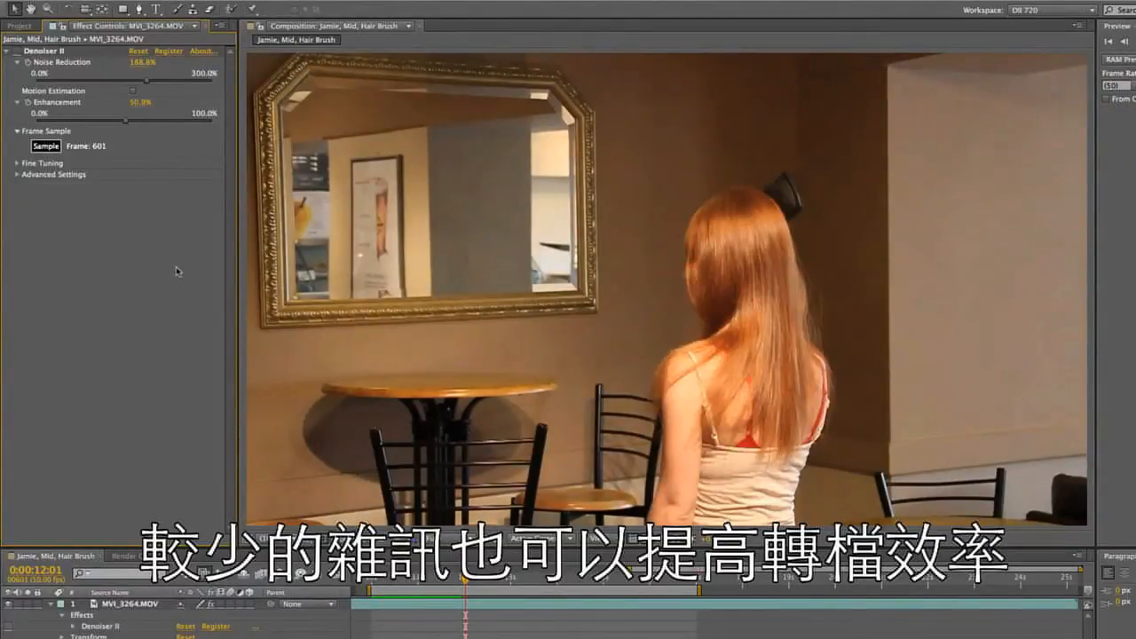
click(17, 52)
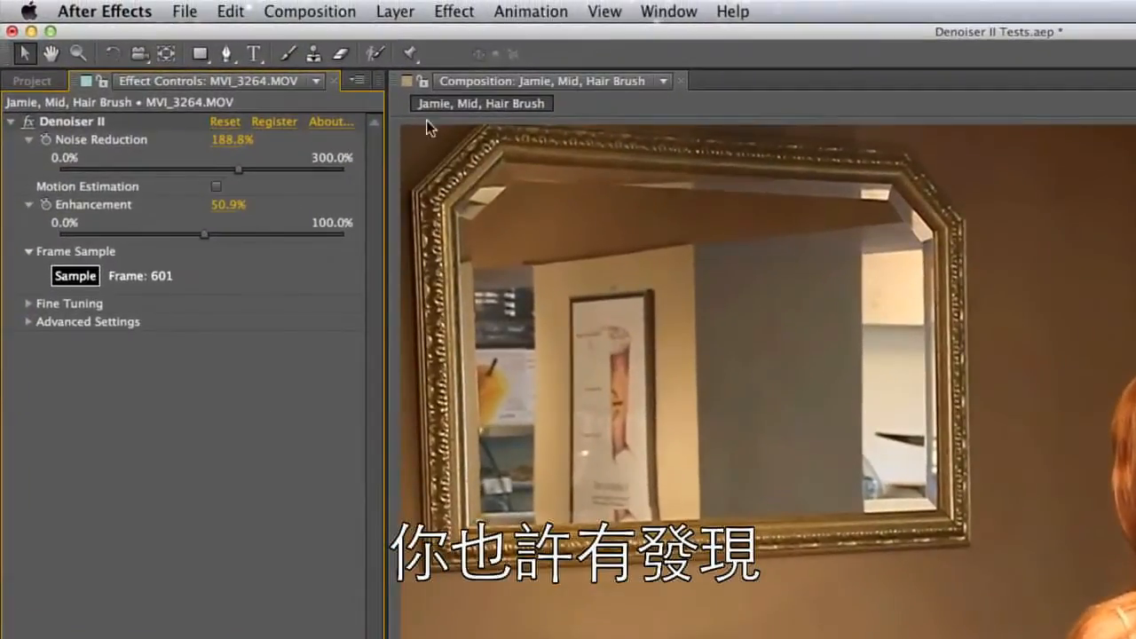
click(456, 12)
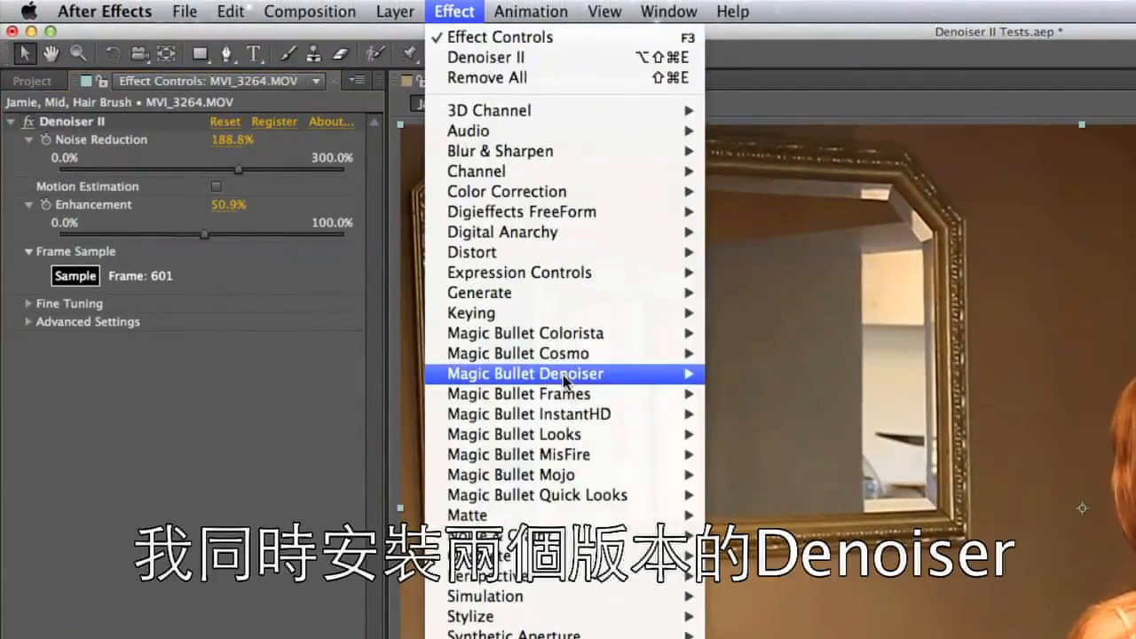
mouse_move(563, 374)
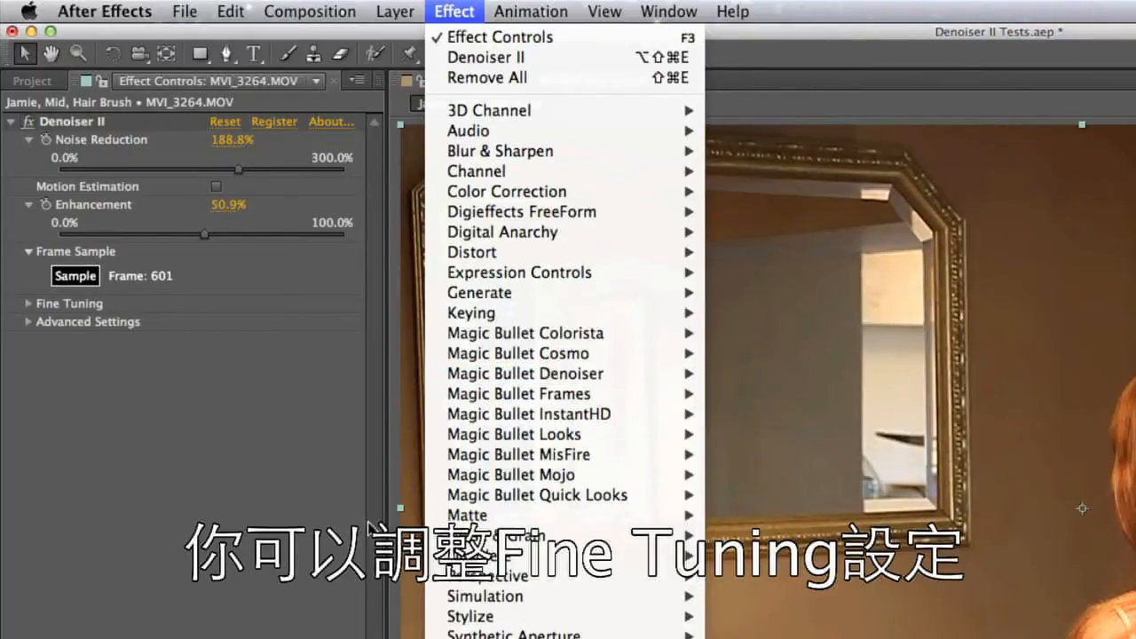
click(273, 559)
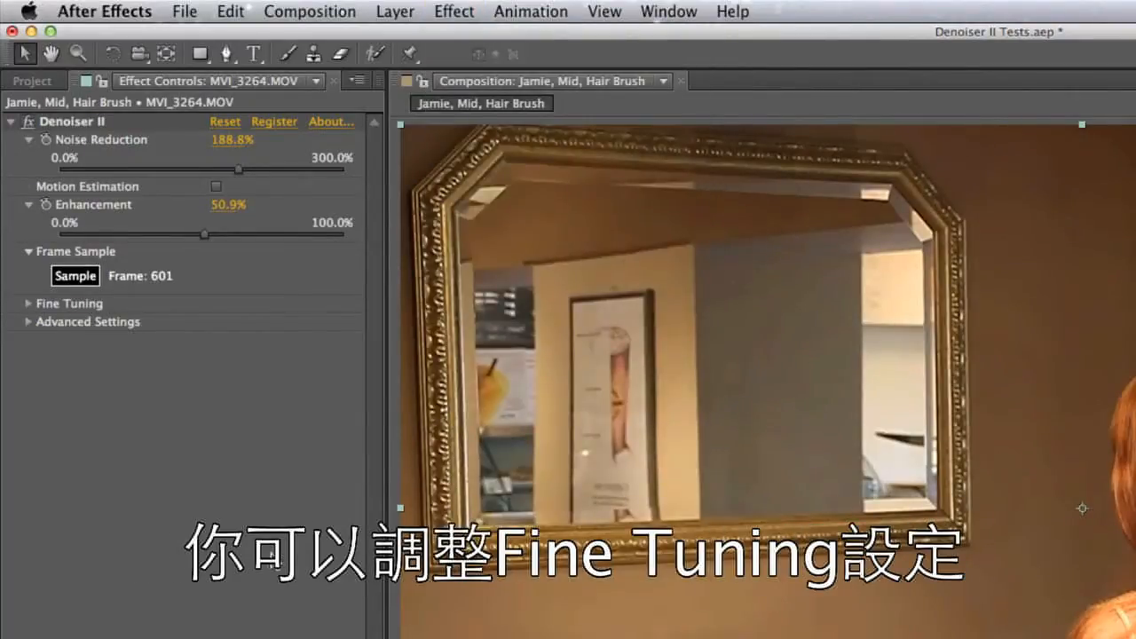
Expand Denoiser II's Fine Tuning and Advanced Settings groups and keep Video as the Footage Source
click(29, 303)
click(29, 394)
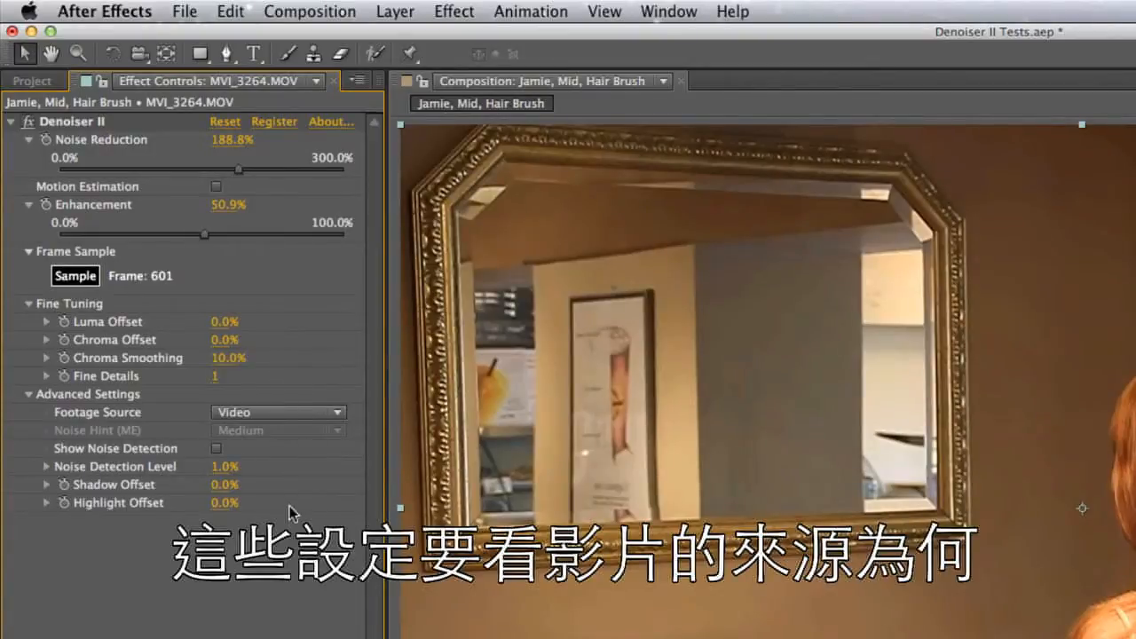
click(337, 414)
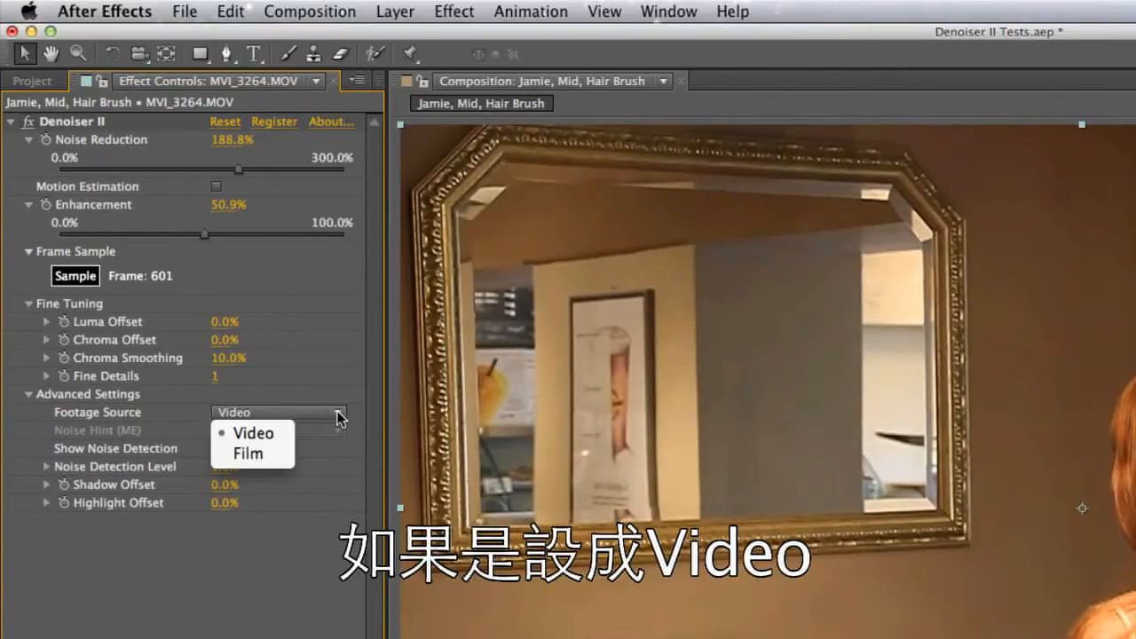
click(285, 433)
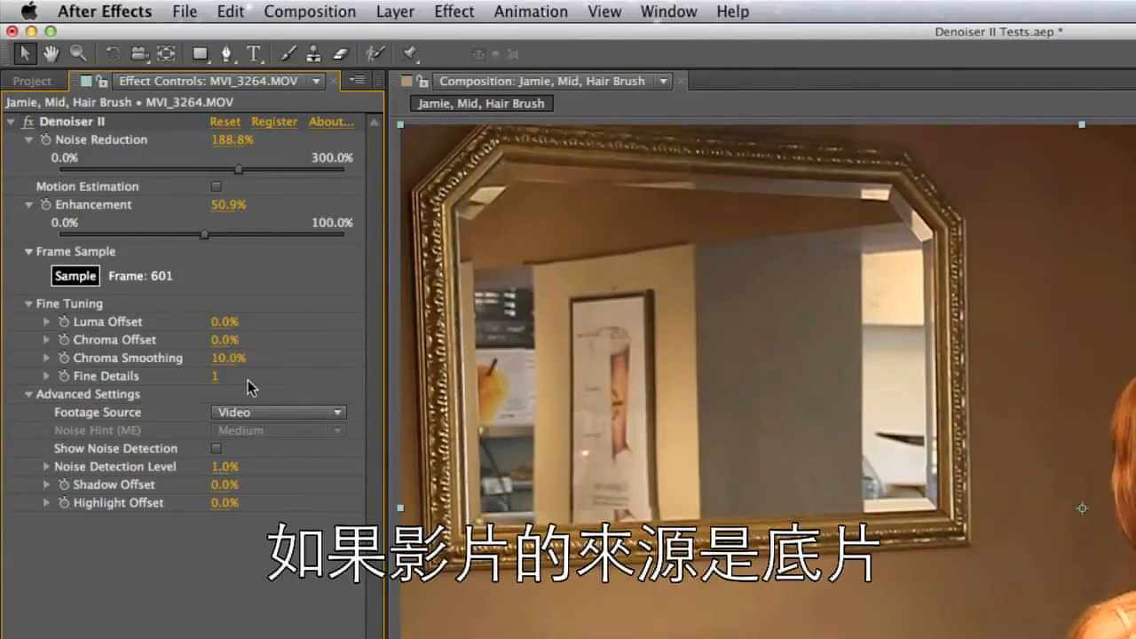
Try Film as Denoiser II's Footage Source and return it to Video
click(318, 419)
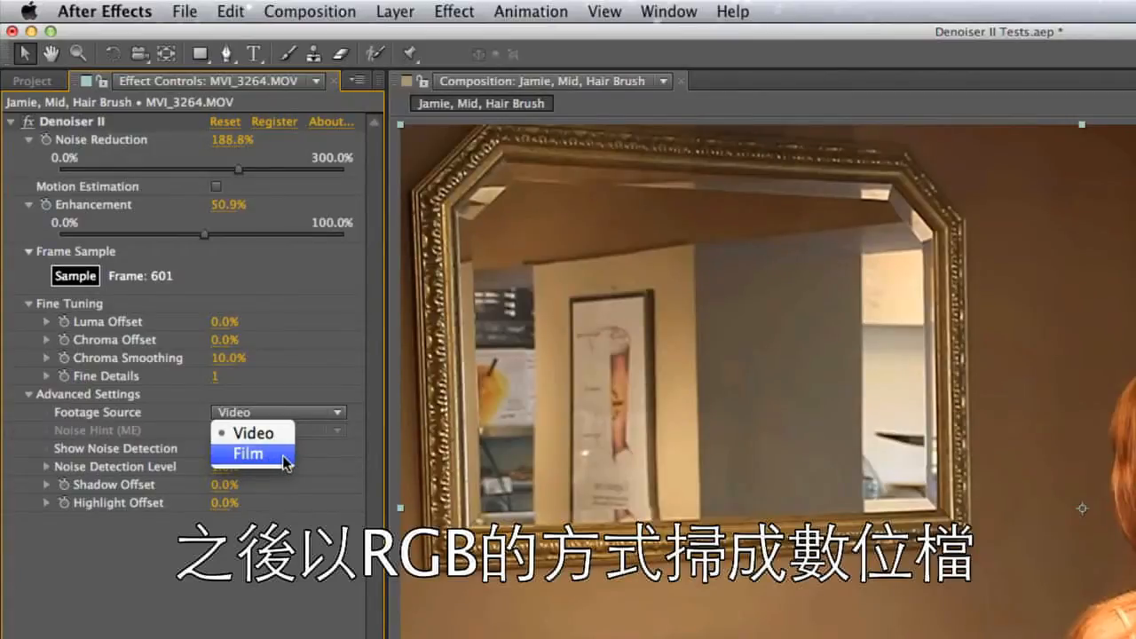
click(284, 461)
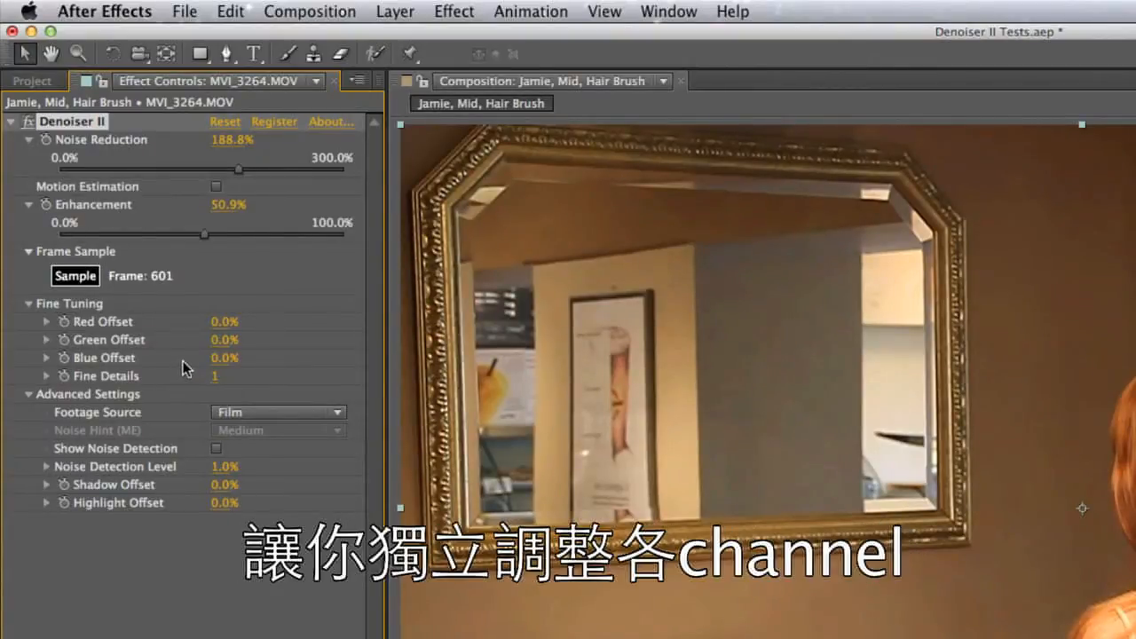
click(263, 412)
click(264, 433)
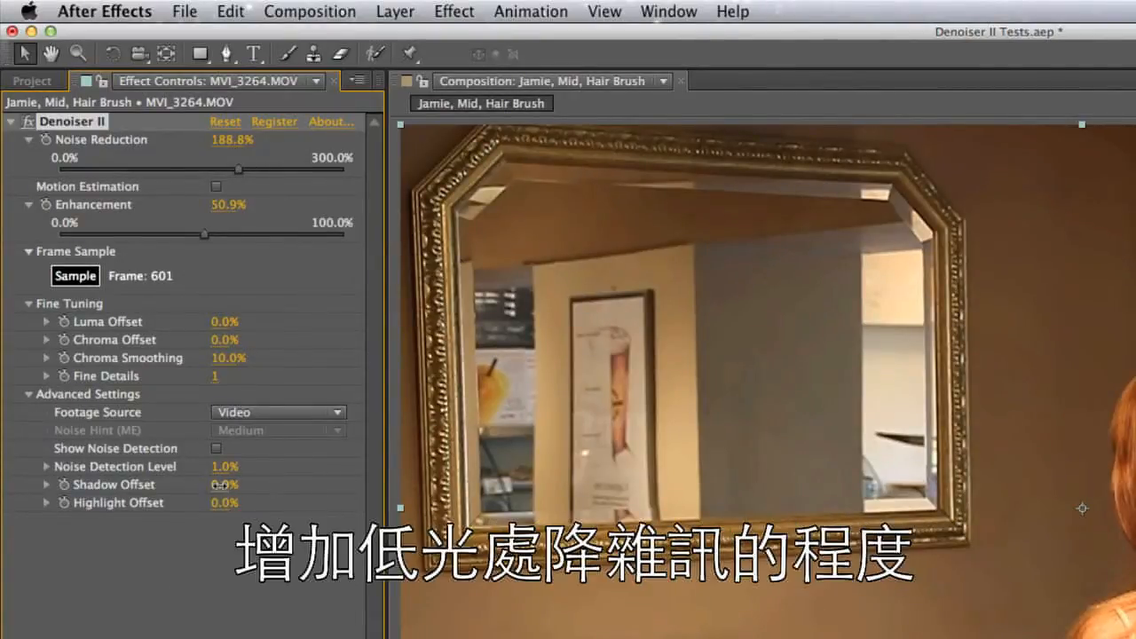
Set Denoiser II's Shadow Offset to 29% and Highlight Offset to -32%
drag(223, 484, 253, 485)
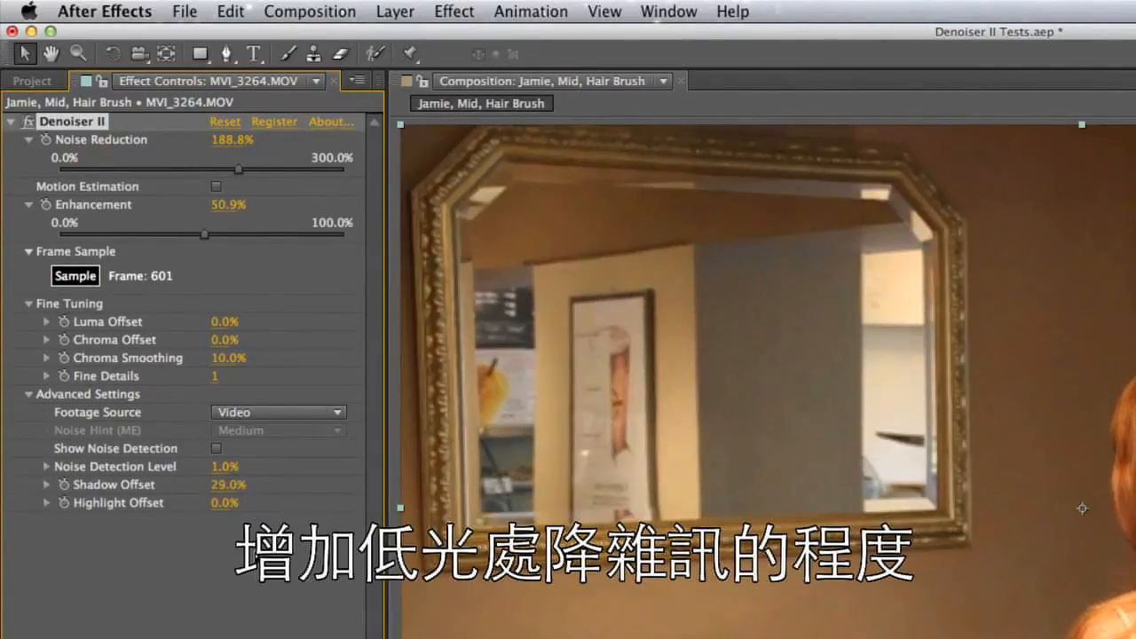
click(227, 504)
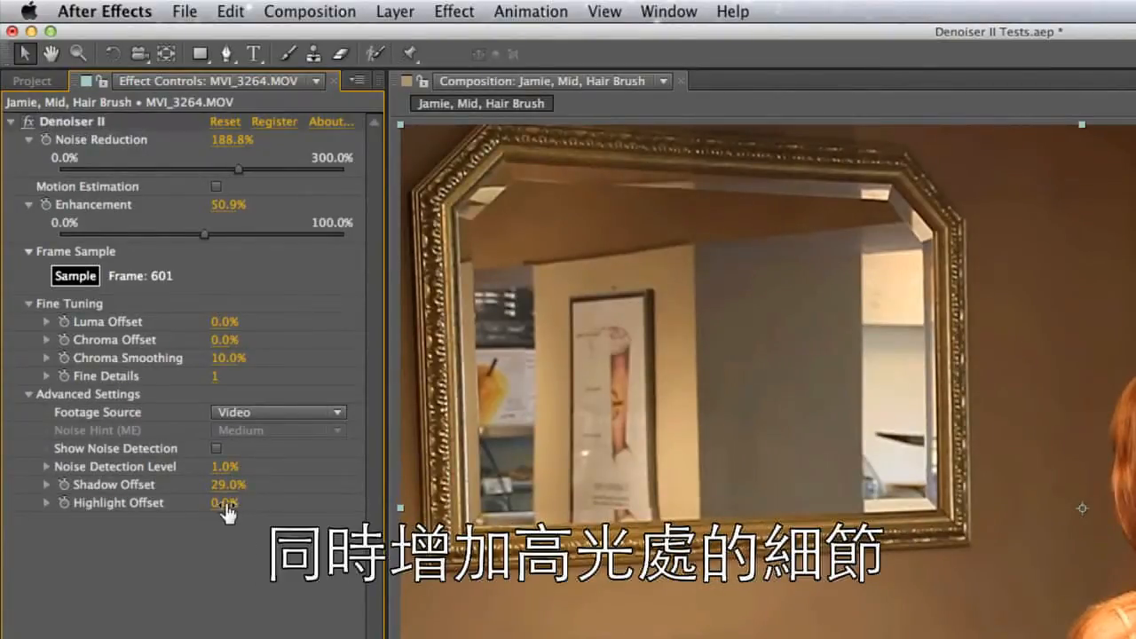
drag(224, 503, 199, 508)
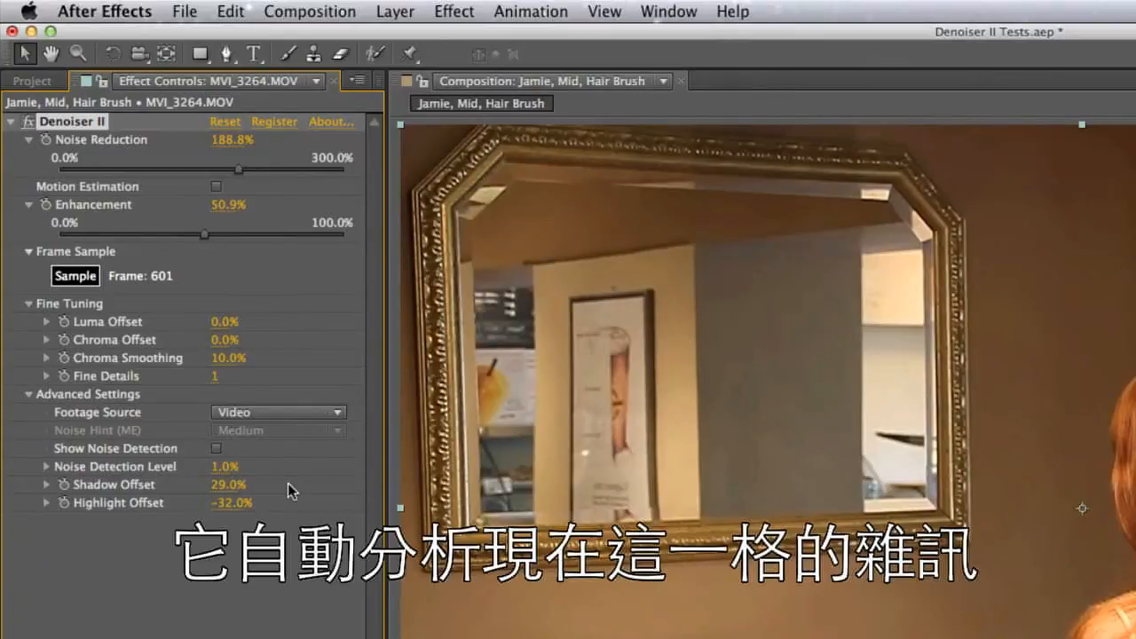
Turn on Show Noise Detection in Denoiser II and raise Noise Detection Level to 8.2%
click(48, 468)
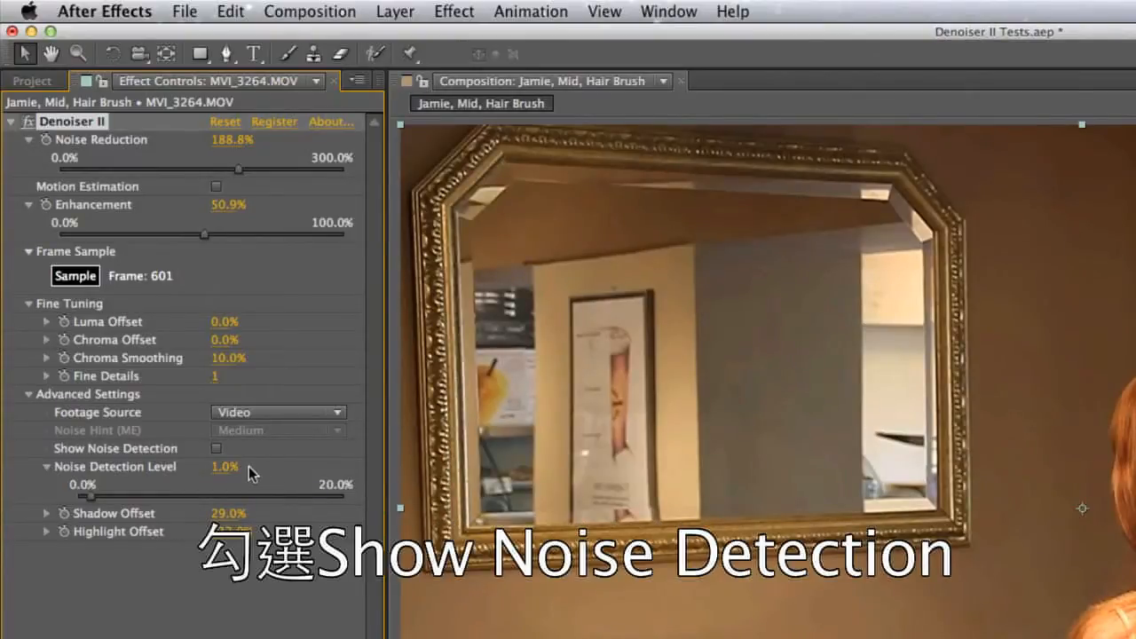
click(216, 449)
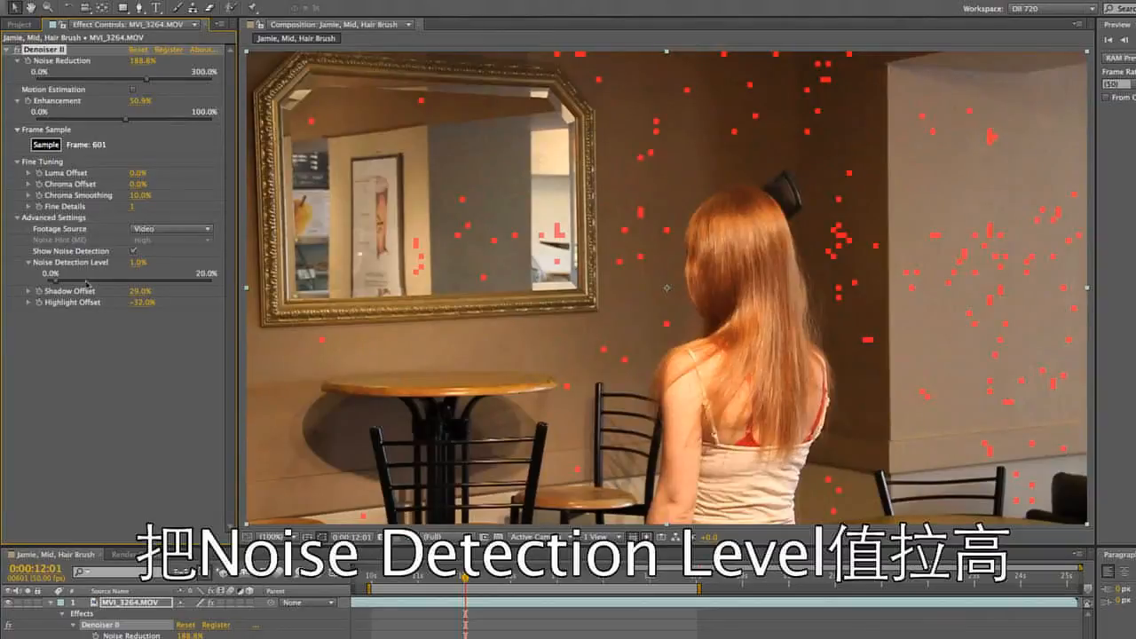
drag(55, 286, 116, 284)
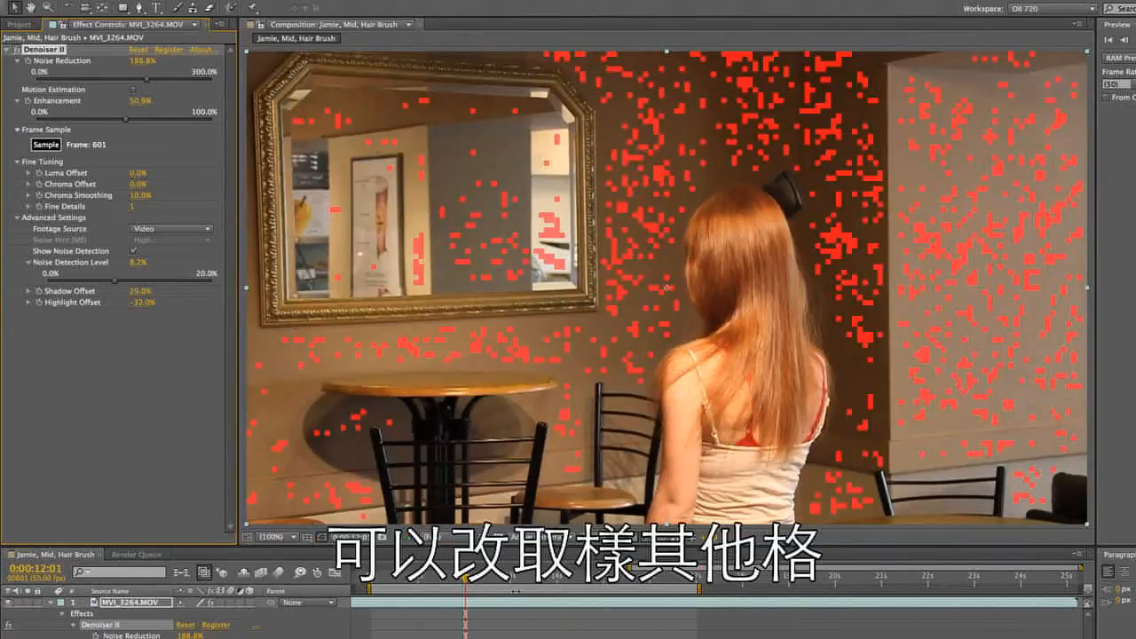
Sample the noise at frame 650 and again at frame 750, and slightly adjust Noise Detection Level
click(512, 578)
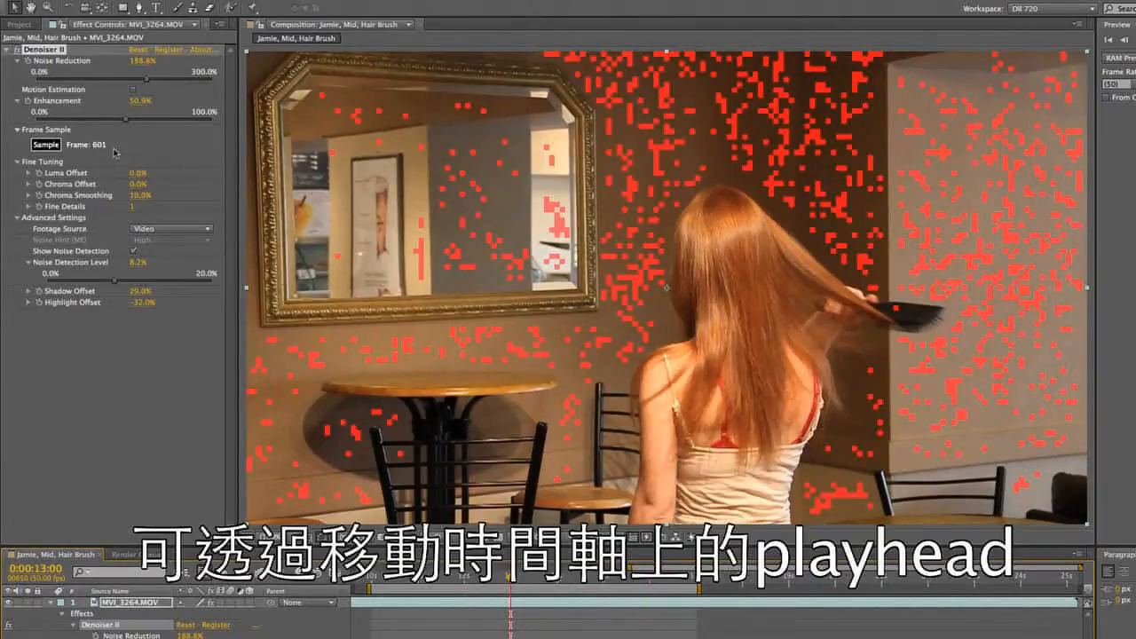
click(50, 145)
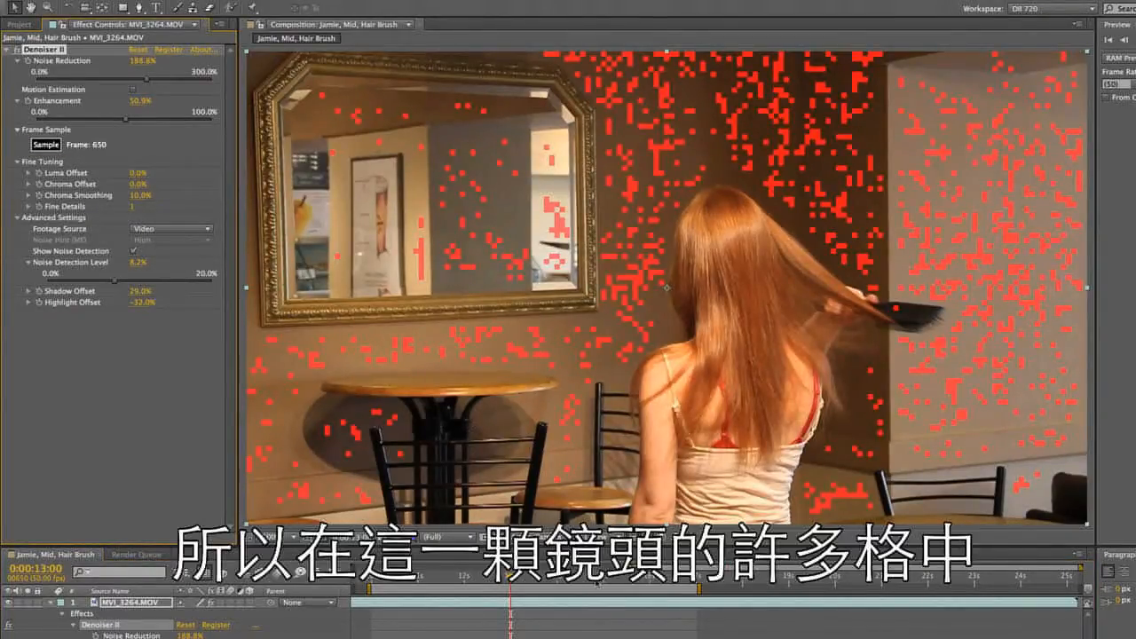
click(47, 146)
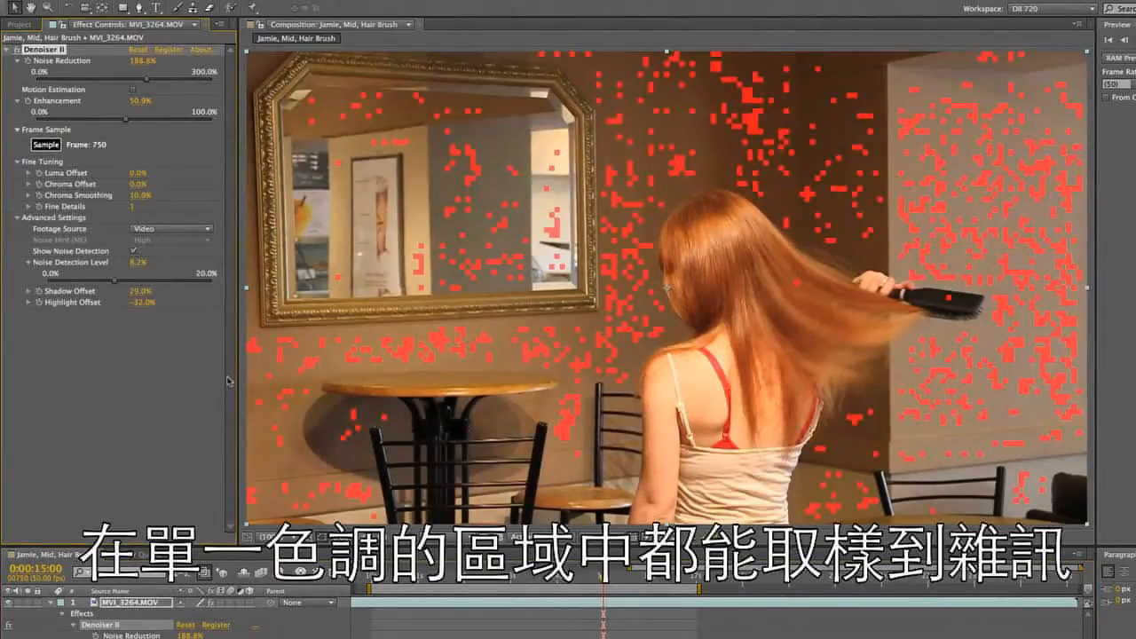
mouse_move(114, 280)
mouse_down()
mouse_move(125, 289)
mouse_move(107, 284)
mouse_up()
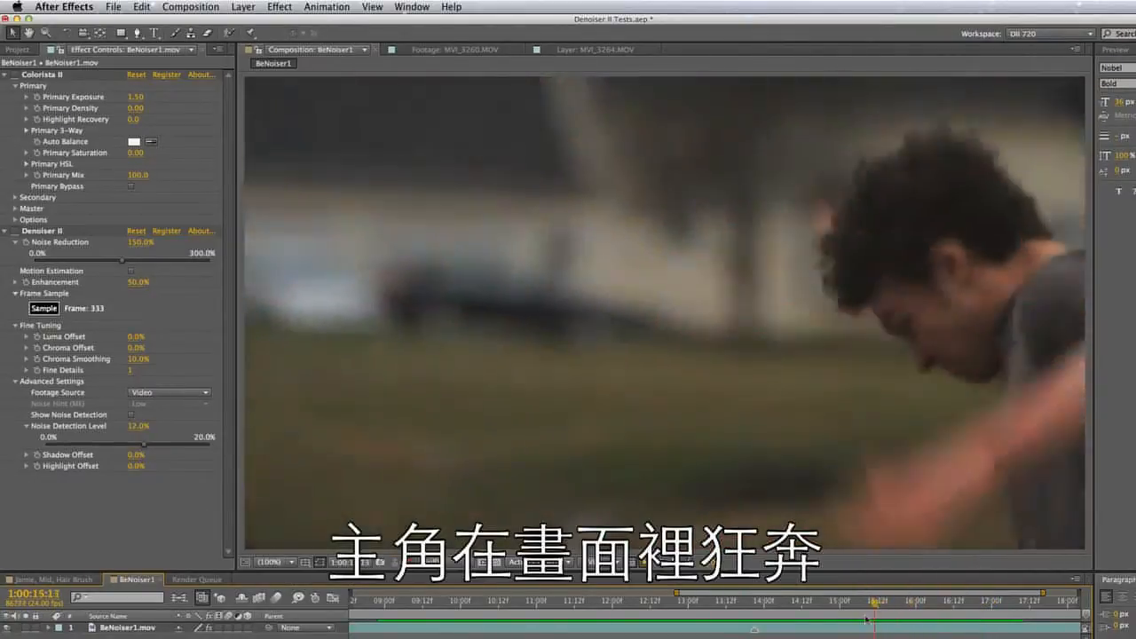
Move the BeNoiser1 composition to 1:00:13:21 and enable Colorista II, comparing the brightness with the effect off and on
drag(865, 619, 744, 614)
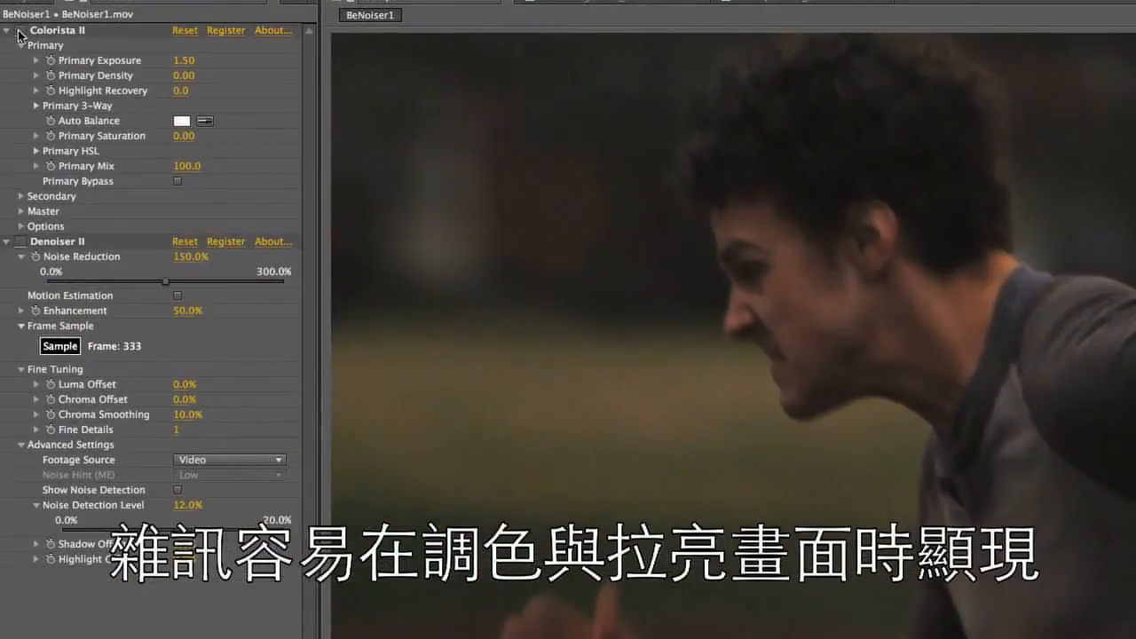
click(19, 31)
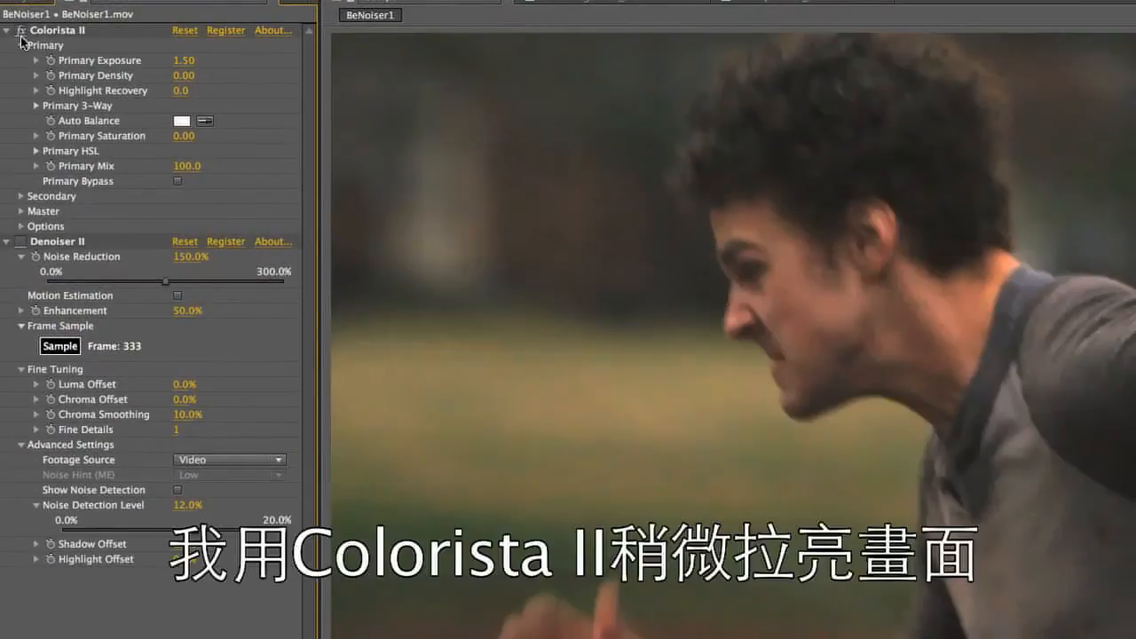
click(20, 31)
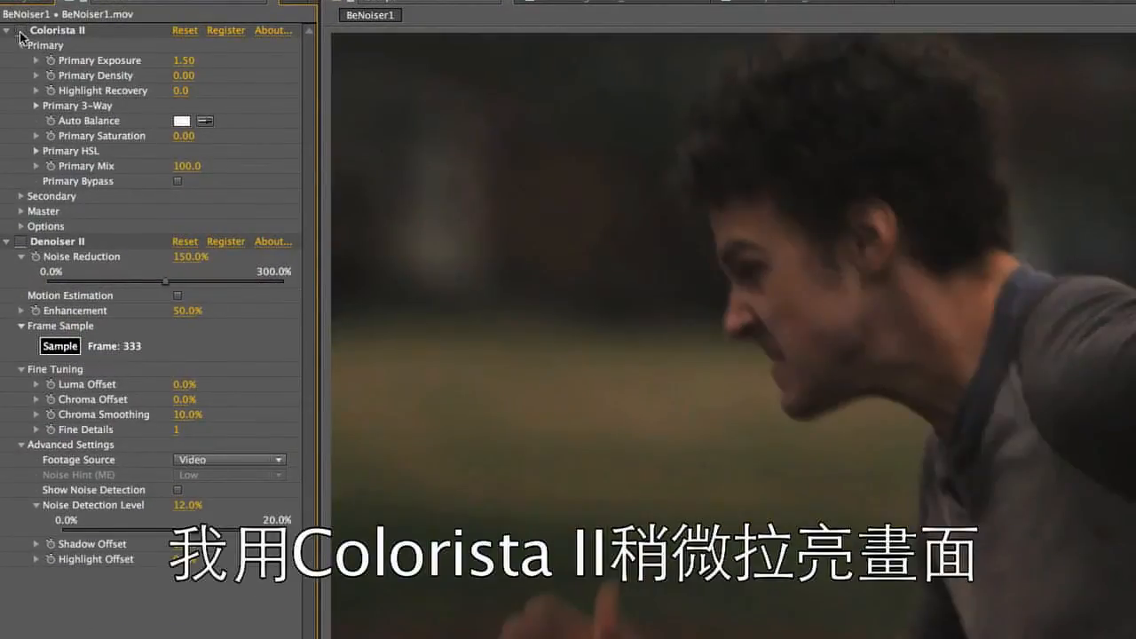
click(19, 31)
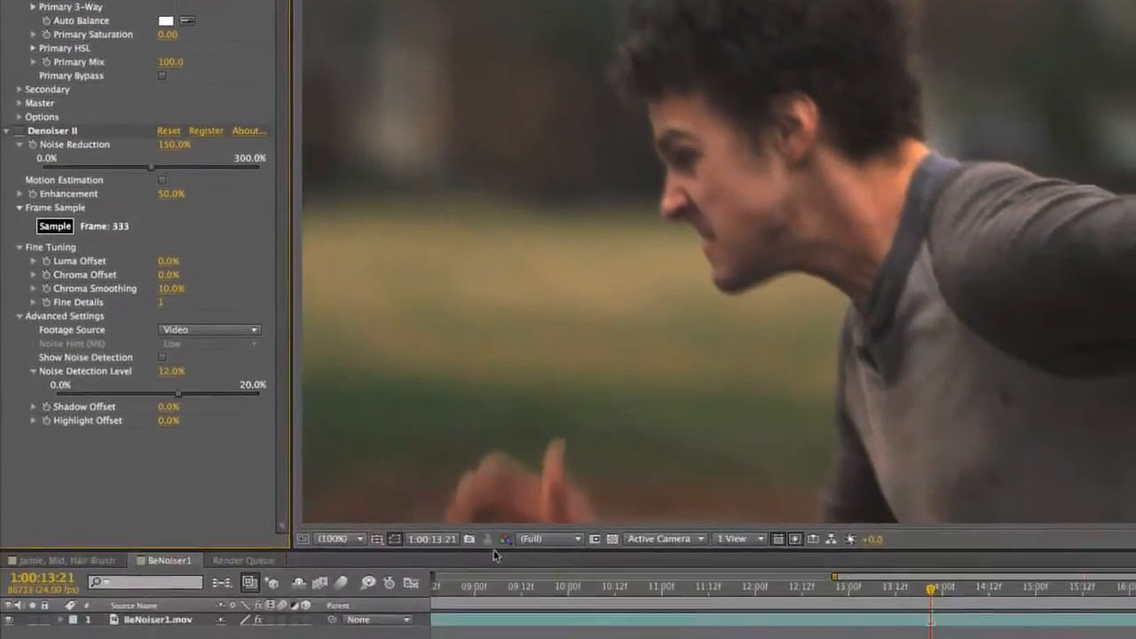
Show only the red channel and enable Denoiser II, comparing the grain and shirt detail with the effect off and on
click(505, 539)
click(522, 577)
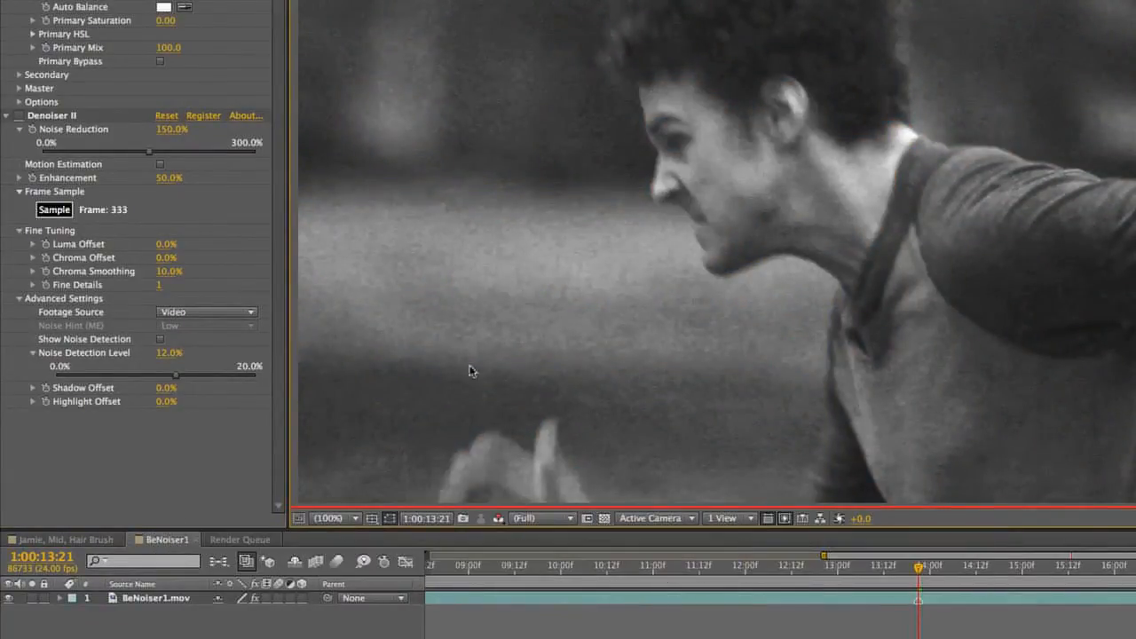
click(19, 116)
click(18, 116)
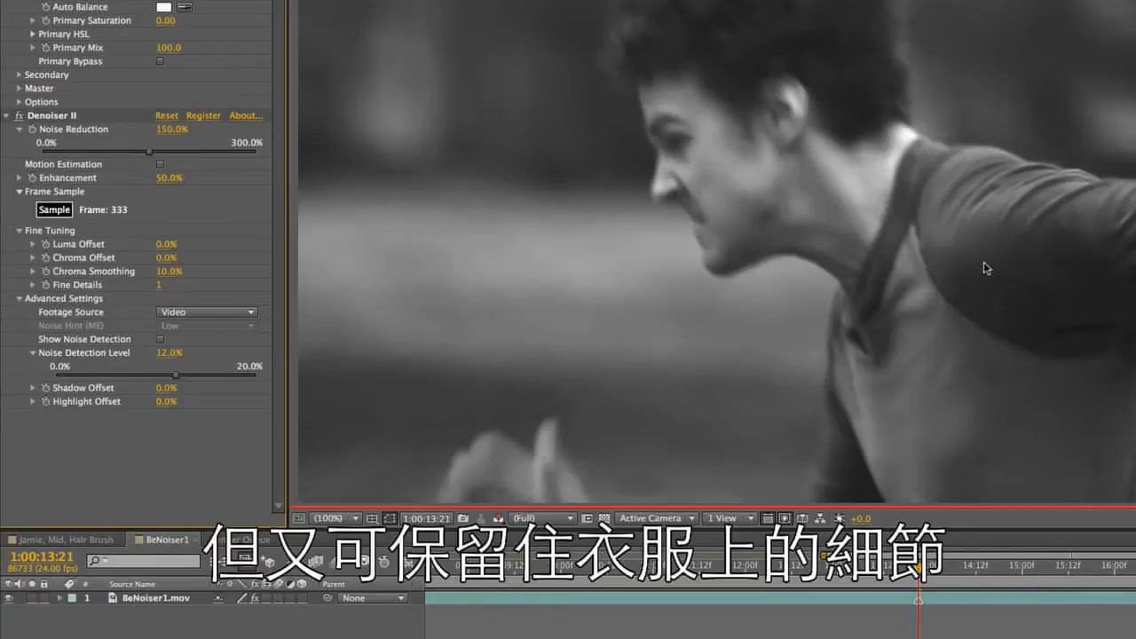
click(19, 116)
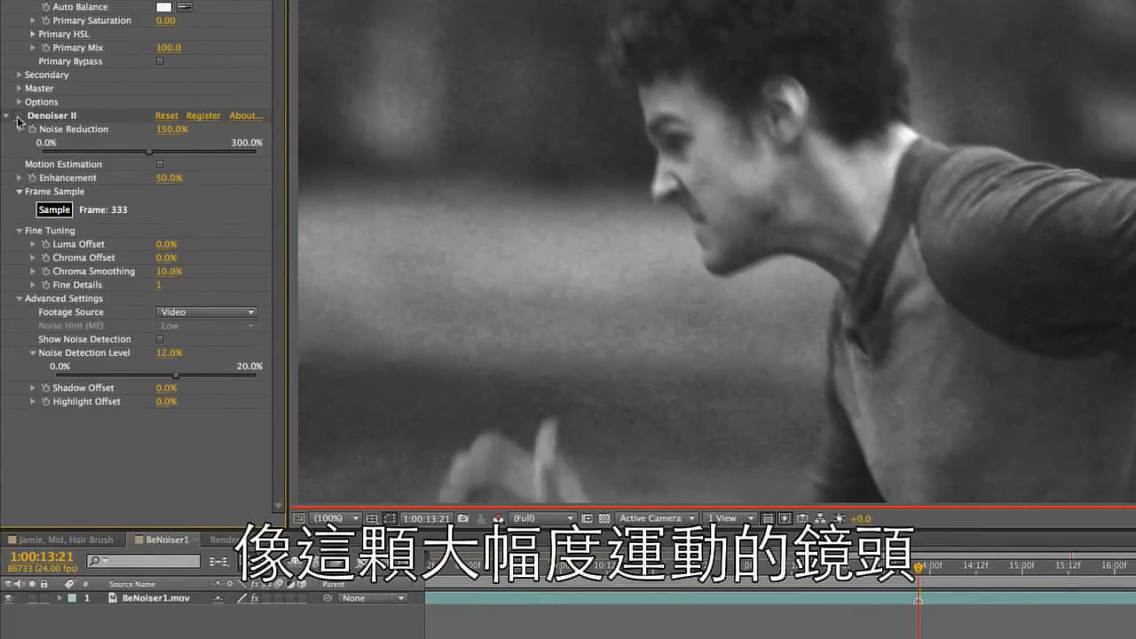
click(18, 118)
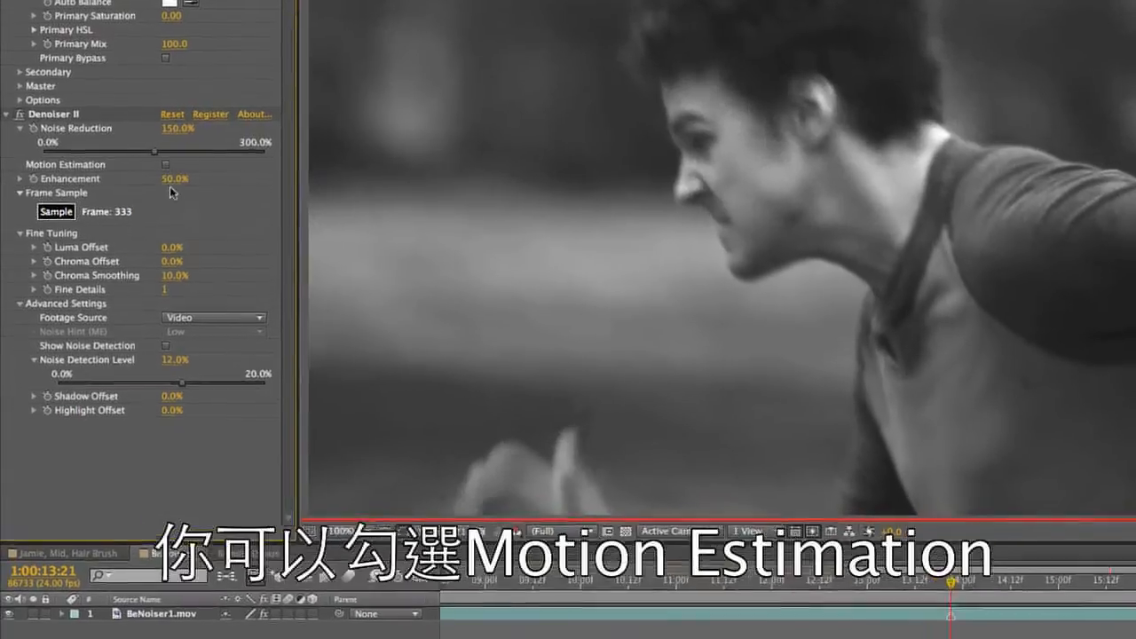
Turn on Motion Estimation for Denoiser II and set Noise Hint (ME) to High
click(165, 164)
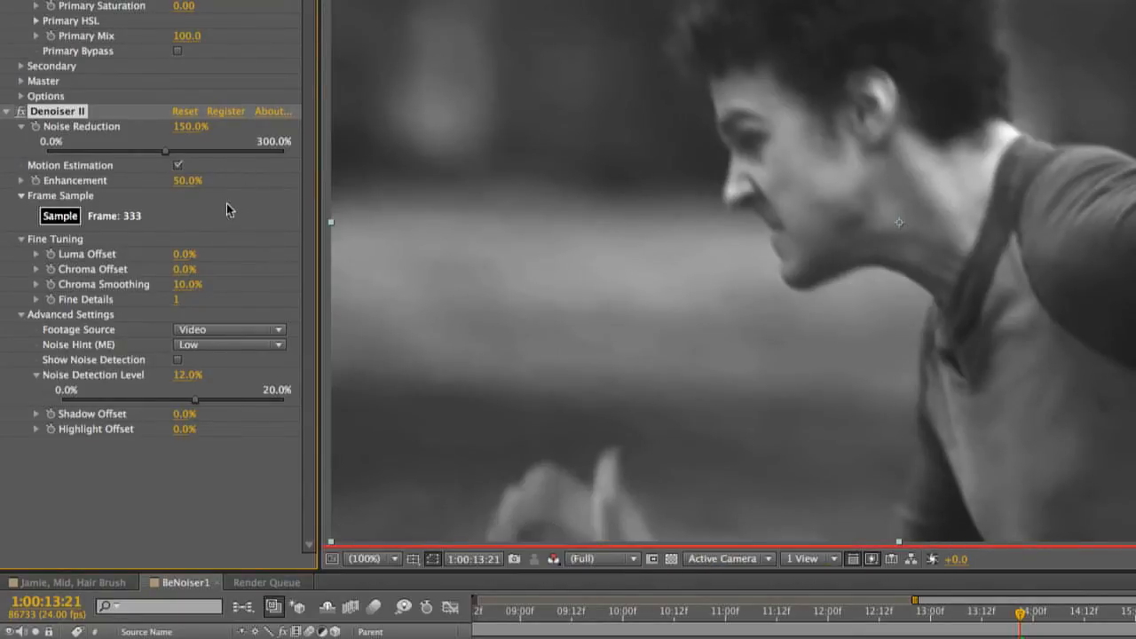
click(257, 347)
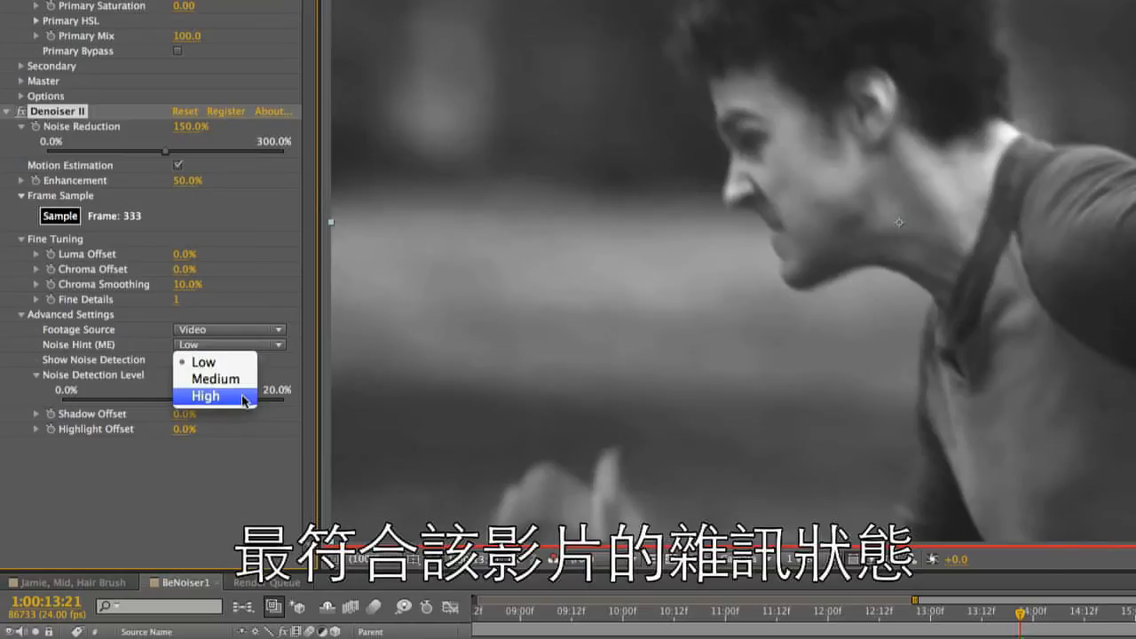
click(240, 398)
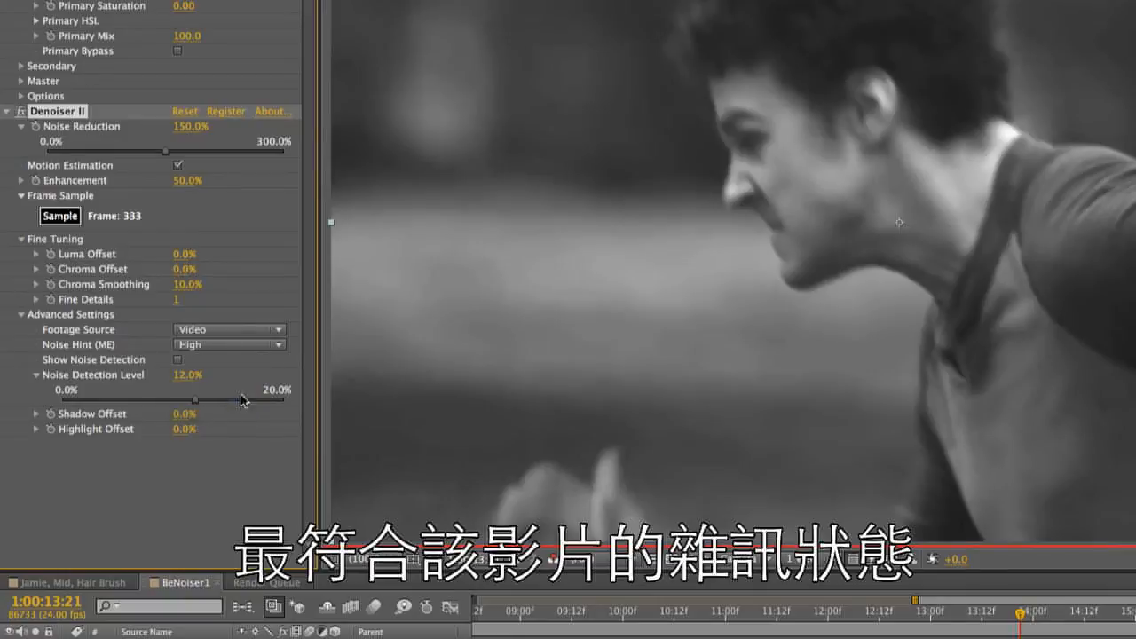
Switch Denoiser II's Noise Hint (ME) to Medium and back to High
click(242, 347)
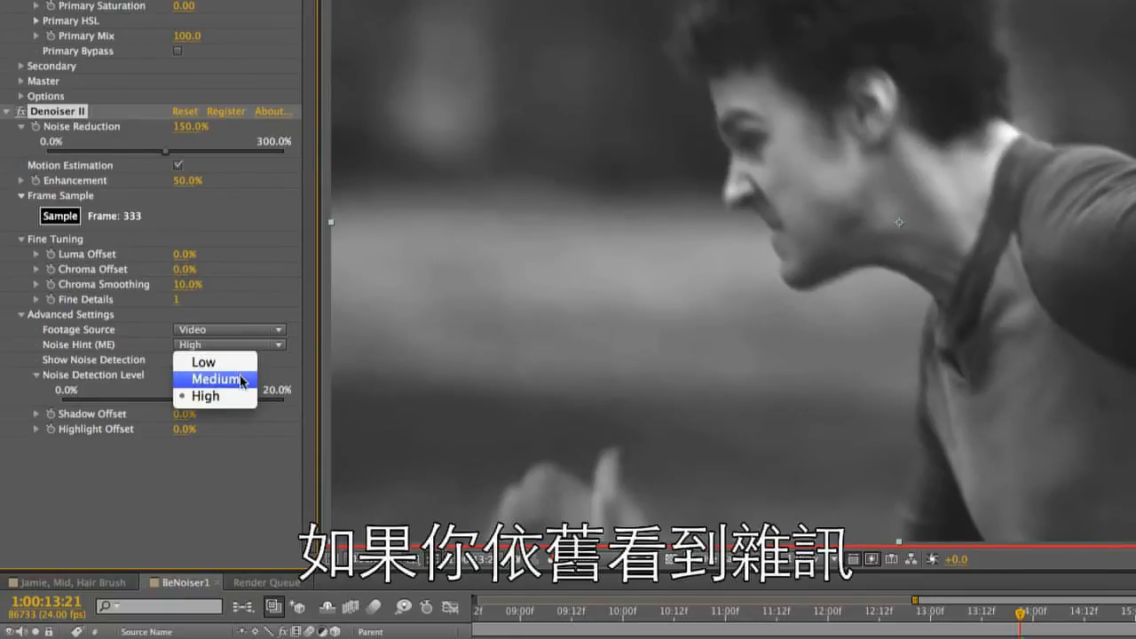
click(243, 380)
click(244, 346)
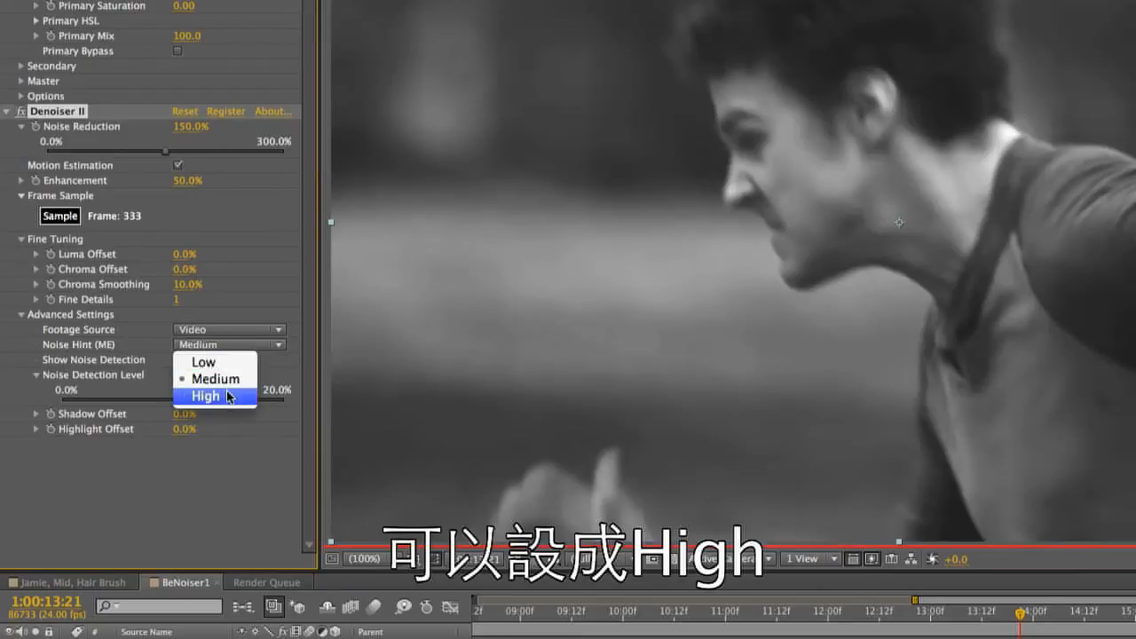
click(235, 397)
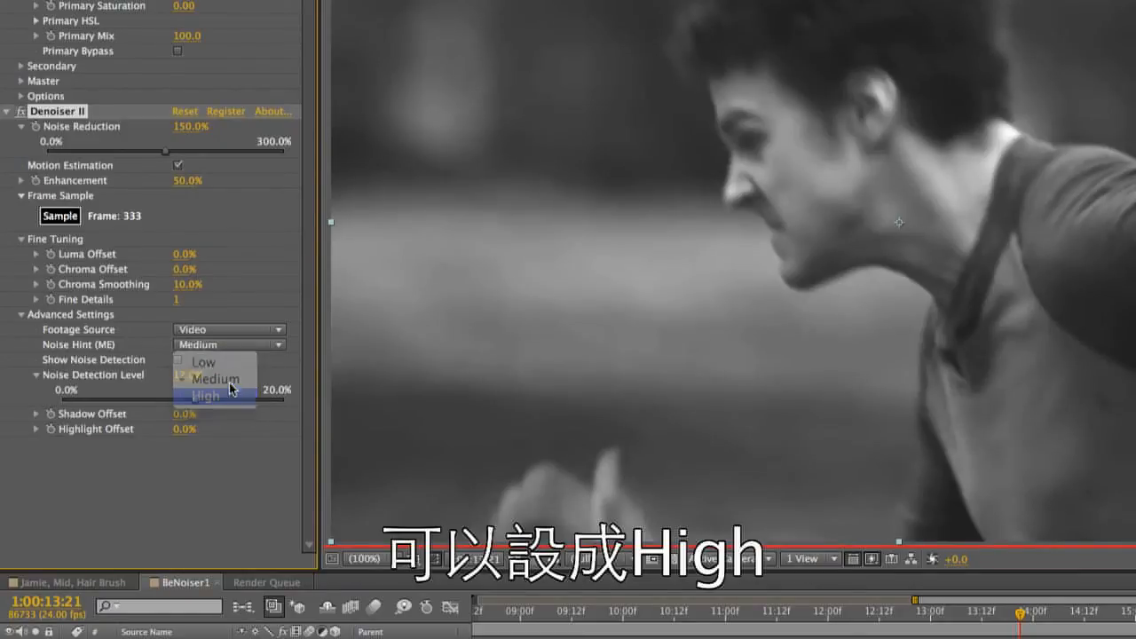
Turn off Motion Estimation for Denoiser II and examine the man's raised hand at 200% magnification
click(177, 166)
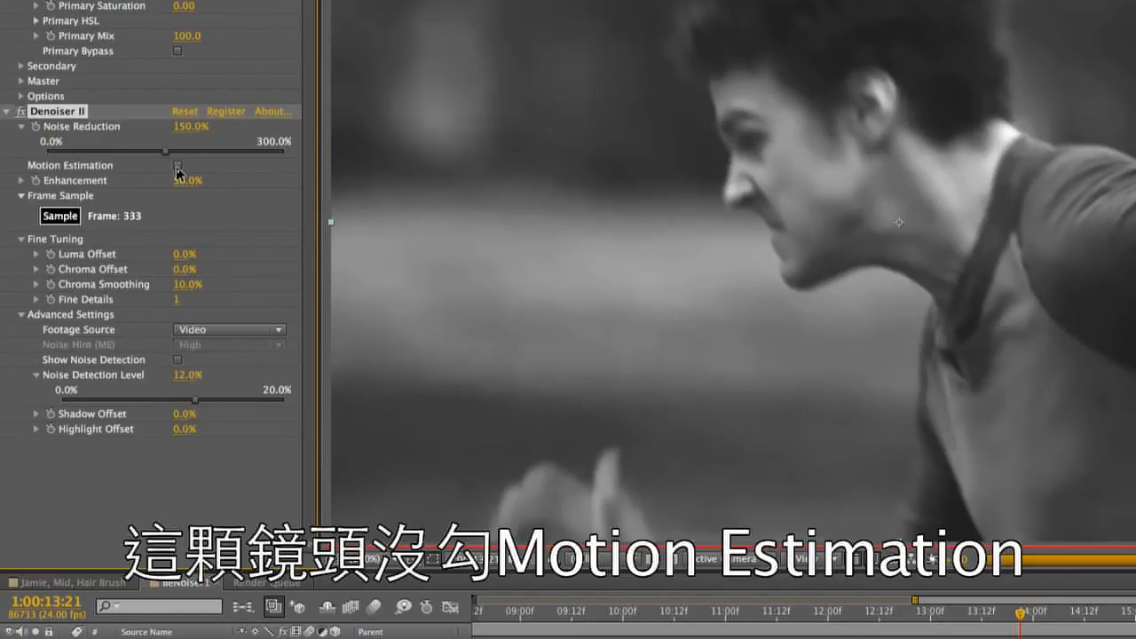
key(period)
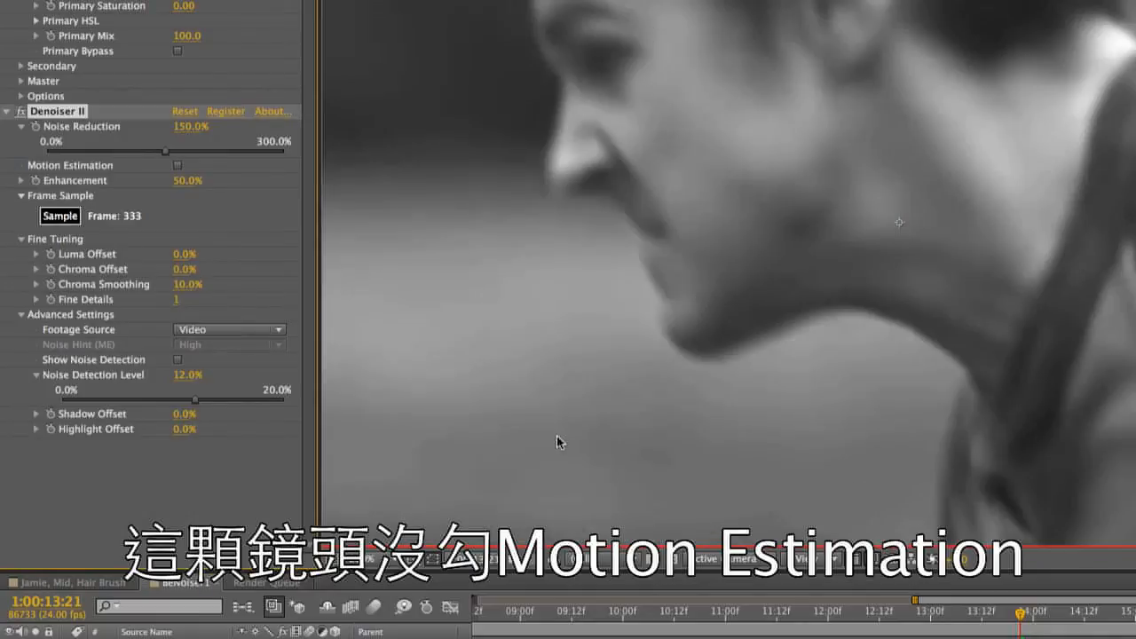
key(space)
drag(577, 447, 980, 1)
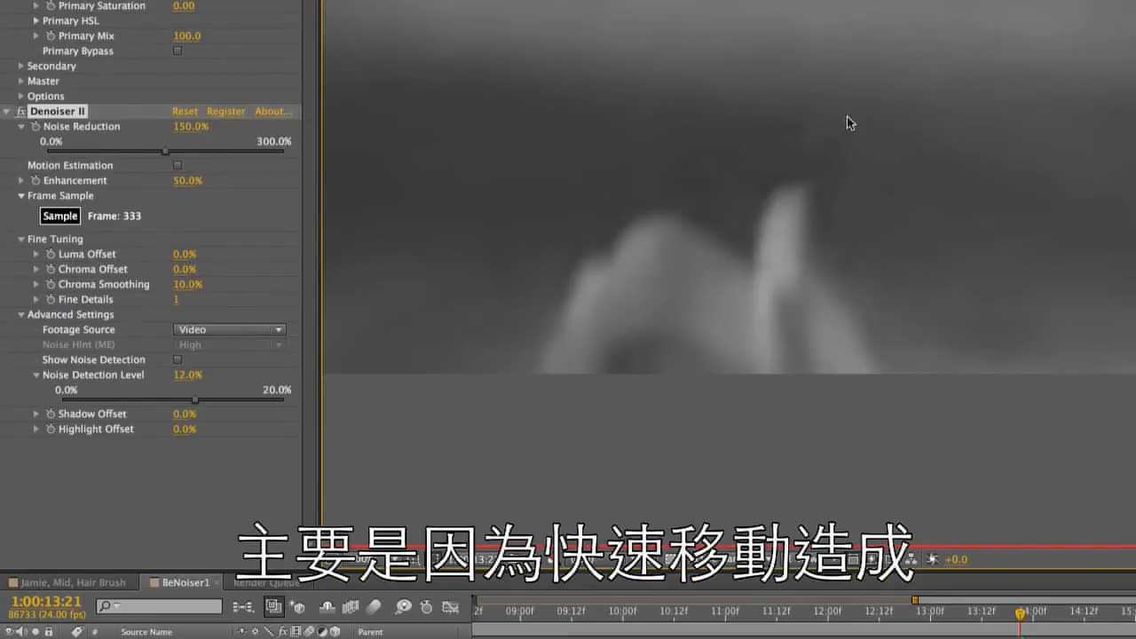
Turn Motion Estimation back on with Noise Hint (ME) at High, comparing the area around the hand with it off and on
click(178, 165)
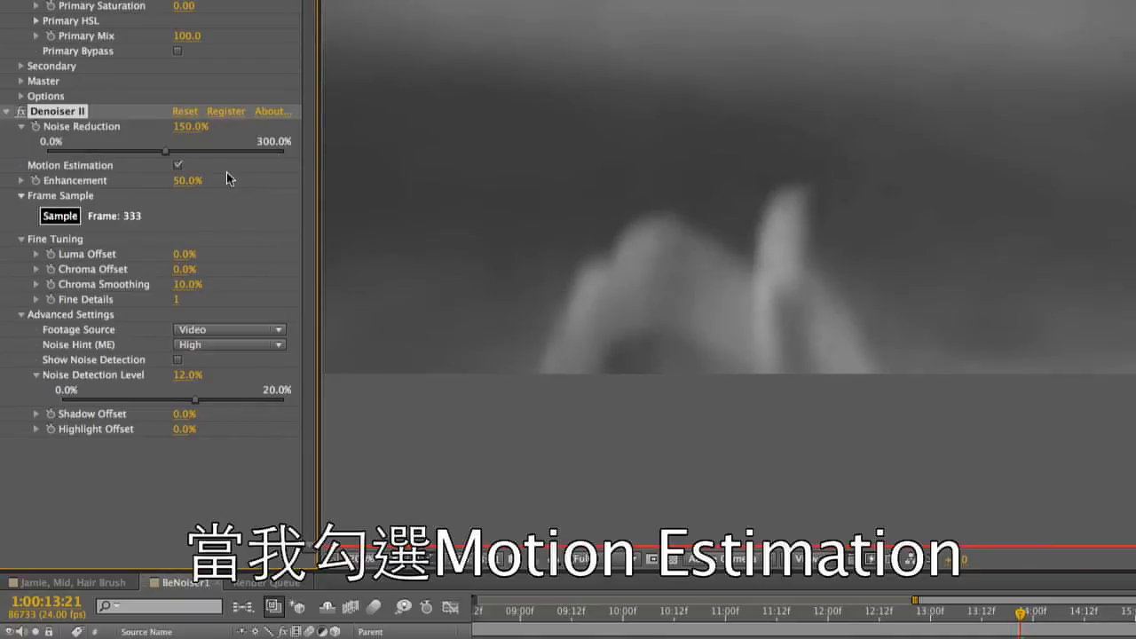
click(229, 344)
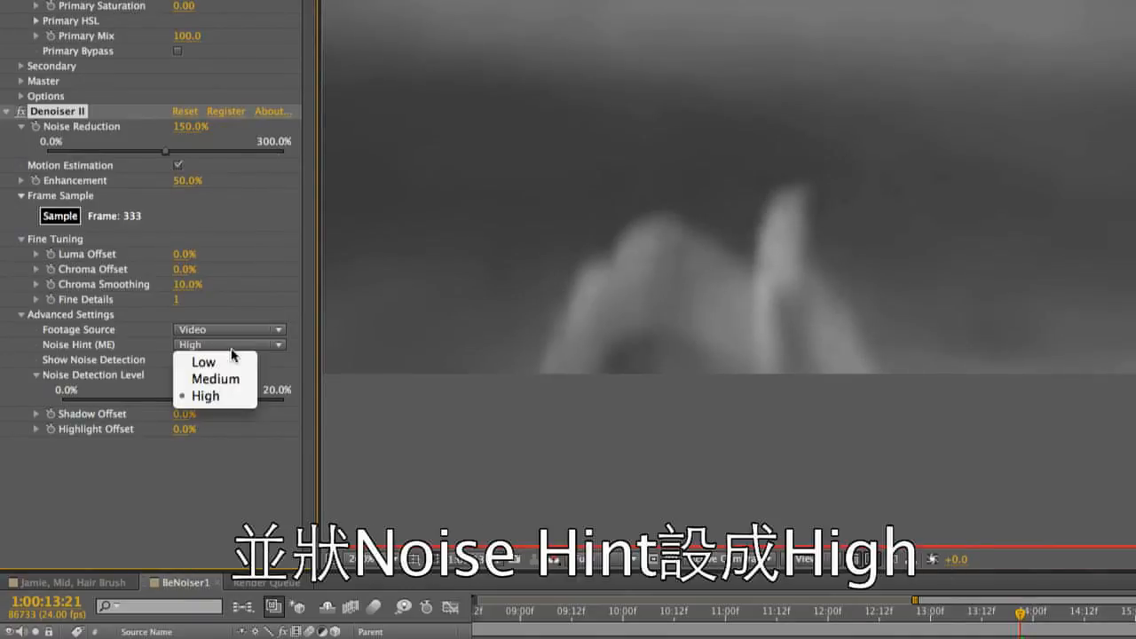
click(233, 397)
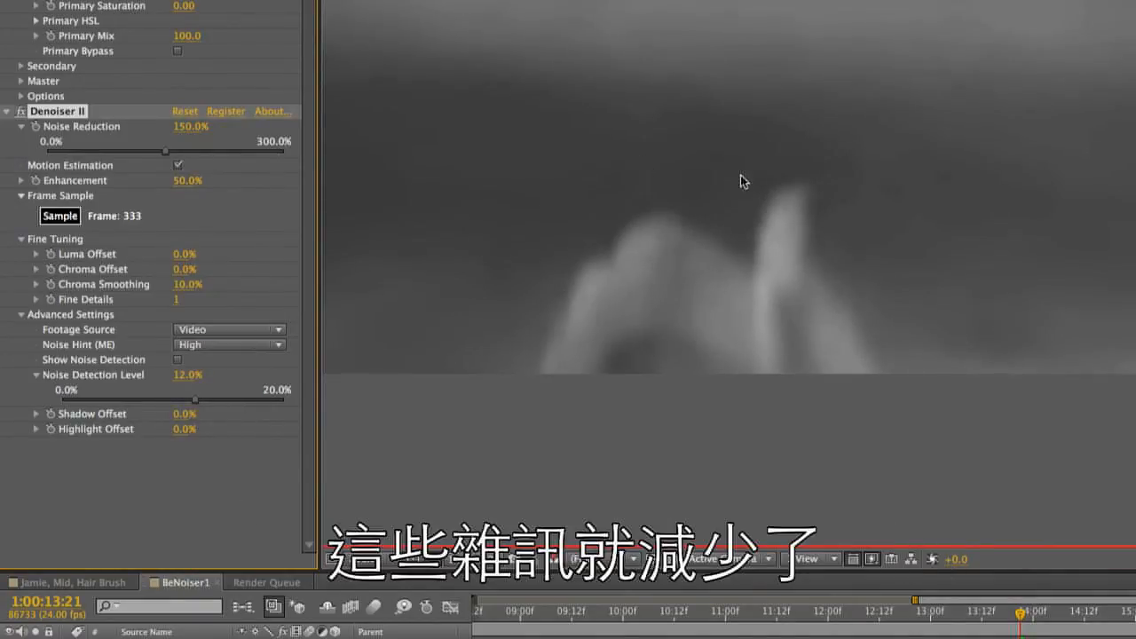
click(179, 165)
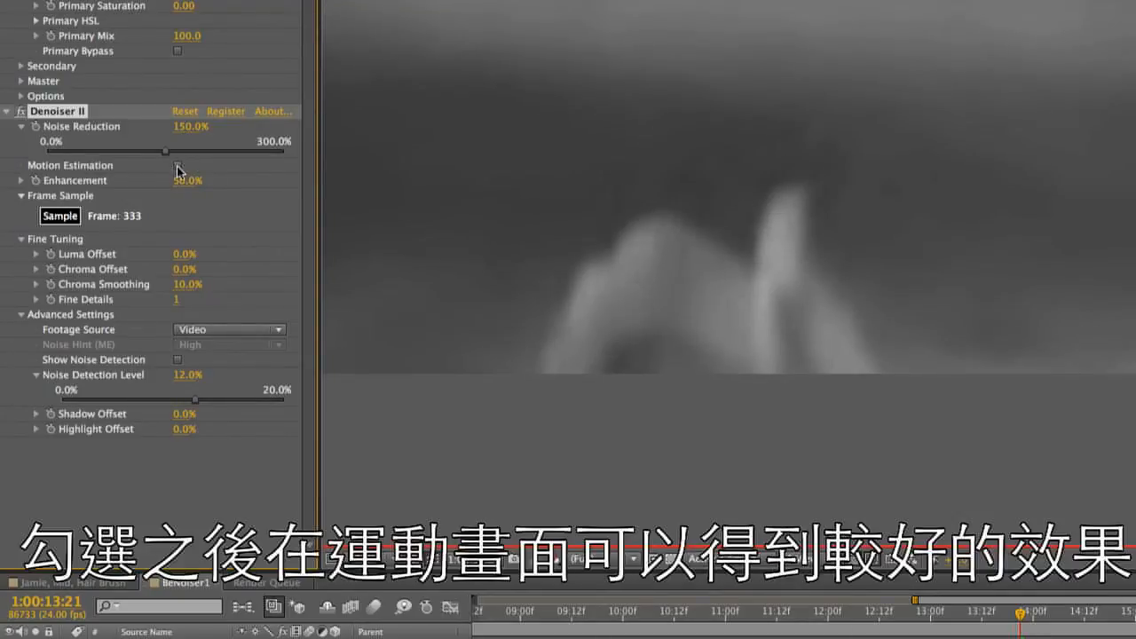
click(179, 165)
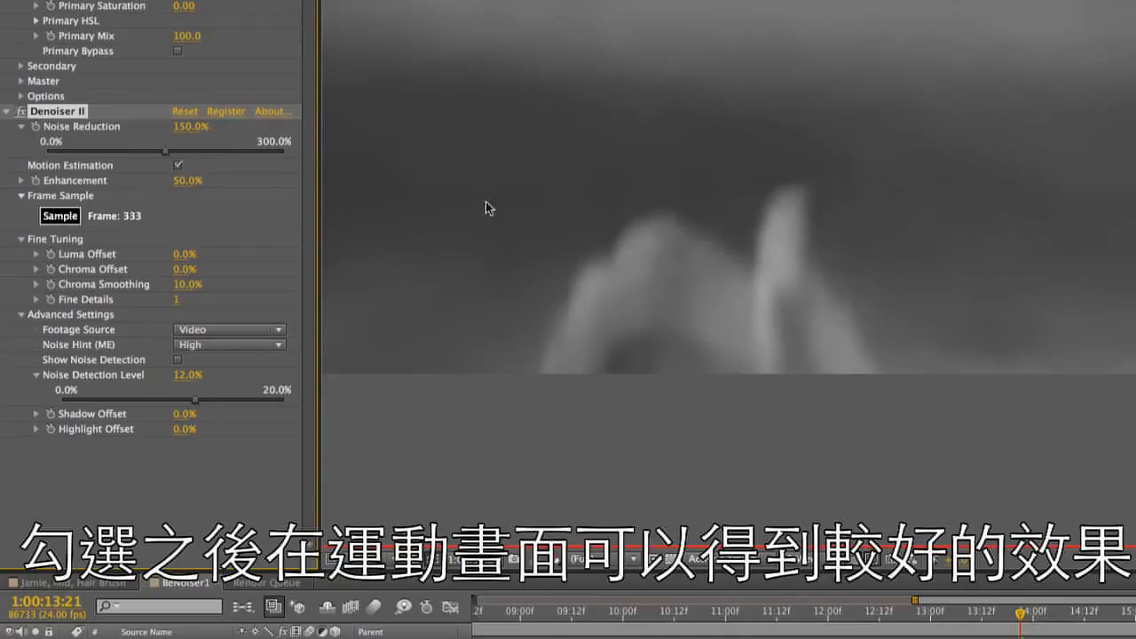
Set the composition view to Fit up to 100% and show the full-colour image instead of the red channel
click(355, 559)
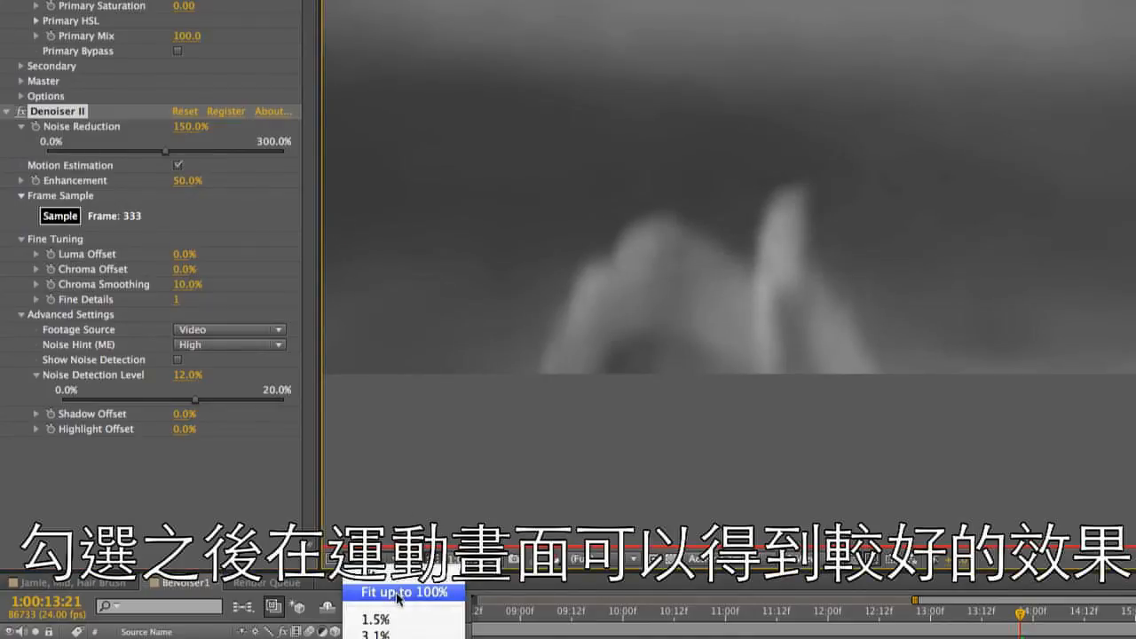
click(400, 592)
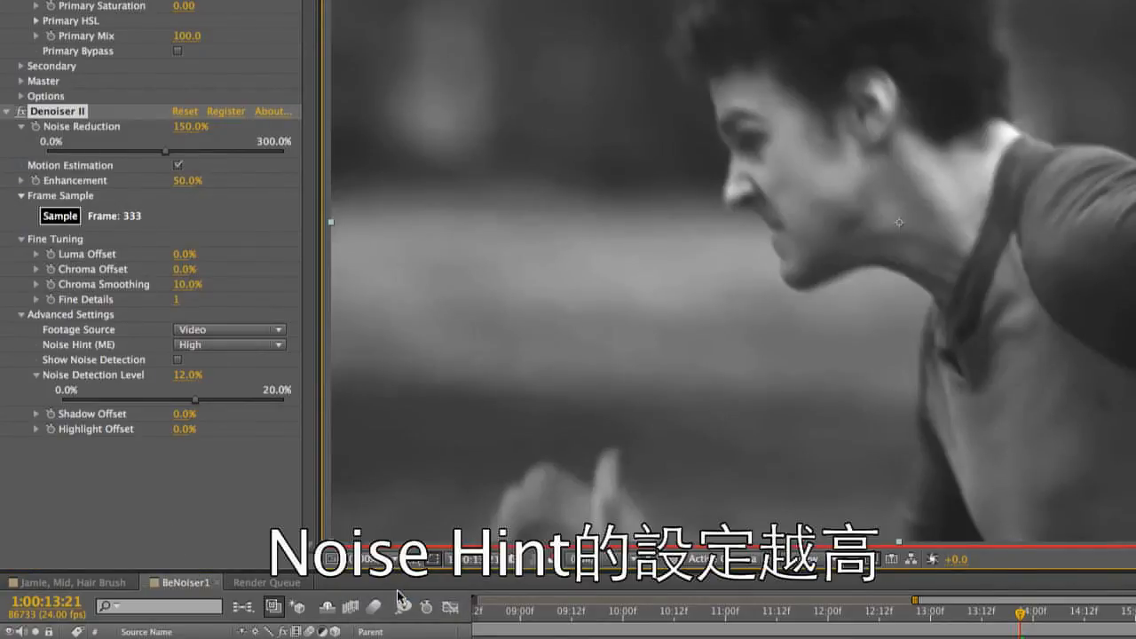
click(566, 560)
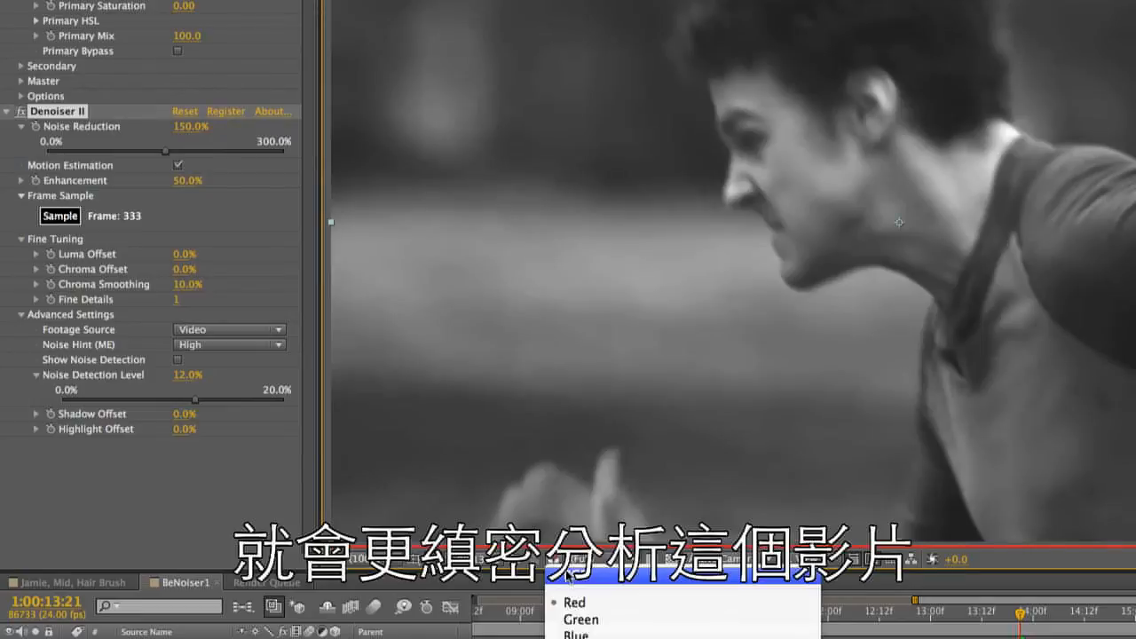
click(565, 575)
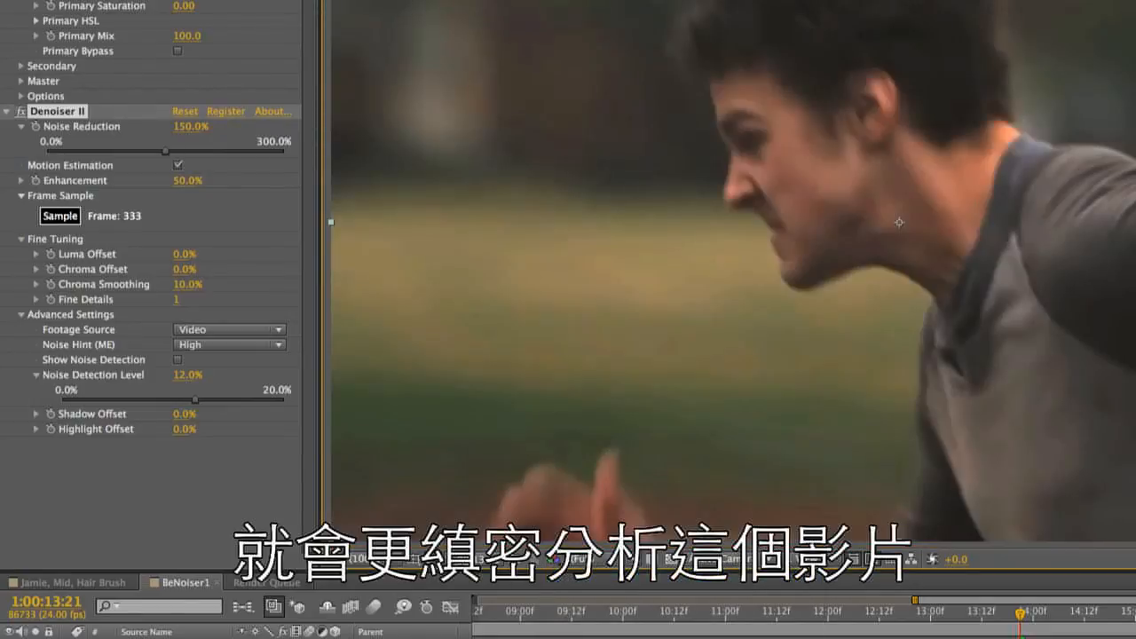
Review the Noise Hint (ME) choices, switch Denoiser II's Motion Estimation off and on again, and reopen the Noise Hint (ME) choices
click(249, 348)
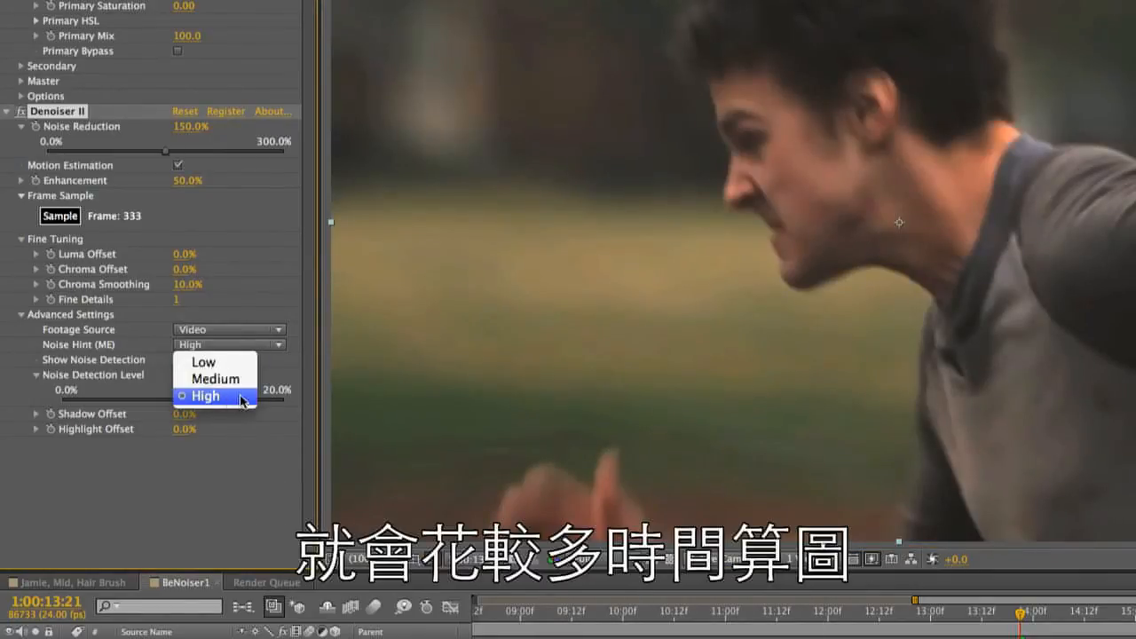
click(254, 460)
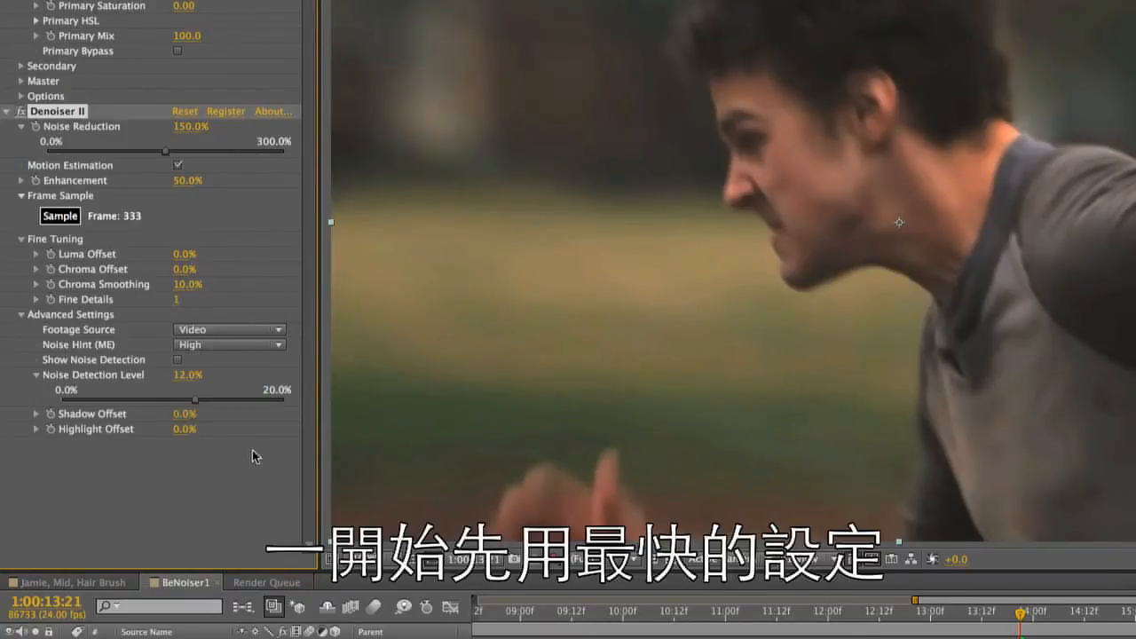
click(177, 166)
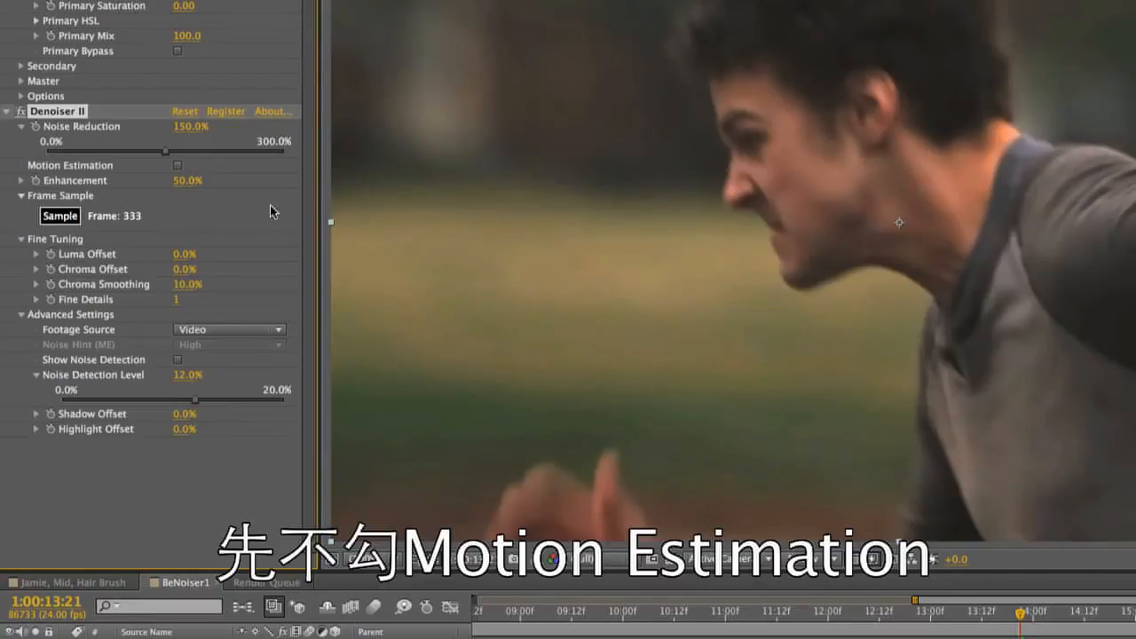
click(177, 166)
click(227, 345)
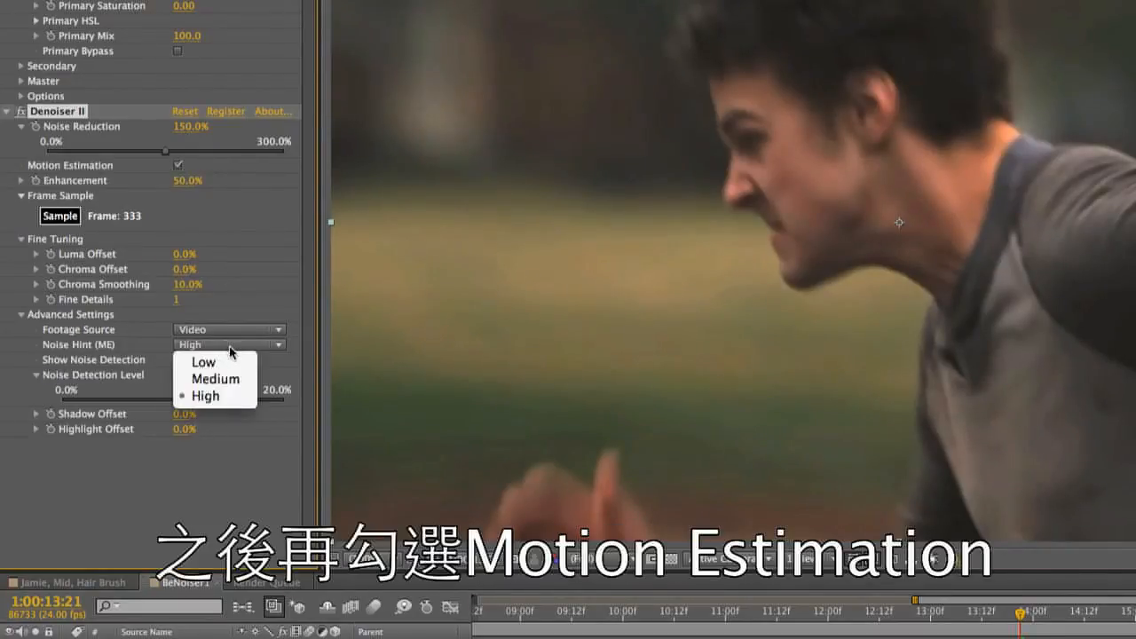